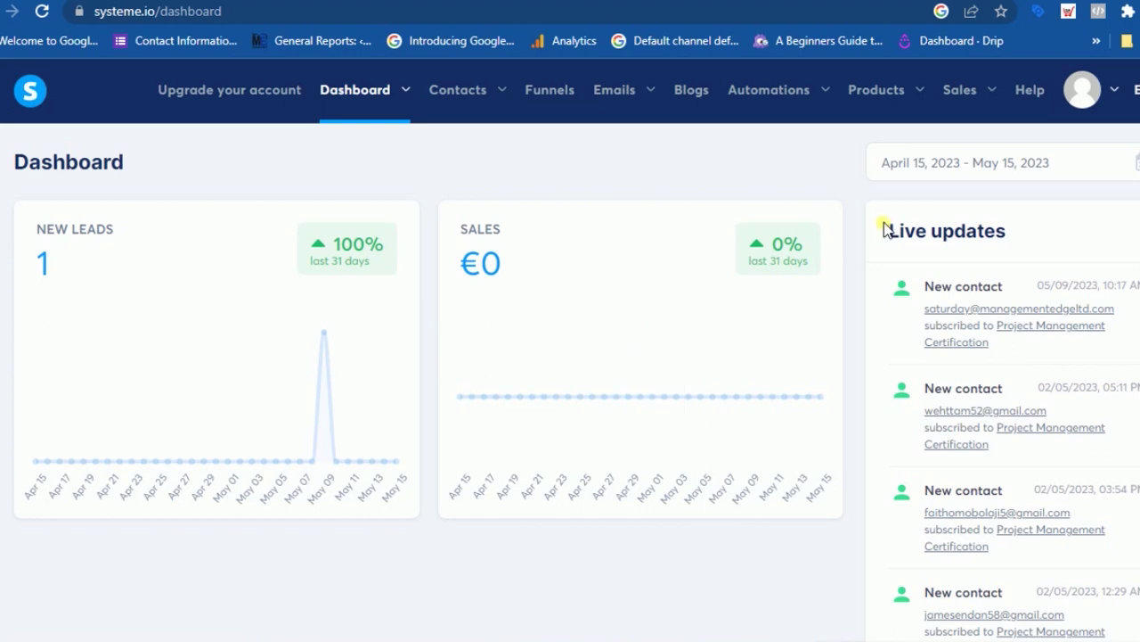
- Go to systeme.io account Settings > Custom domains, where metutor.com.ng shows pending validation
left_click(1092, 92)
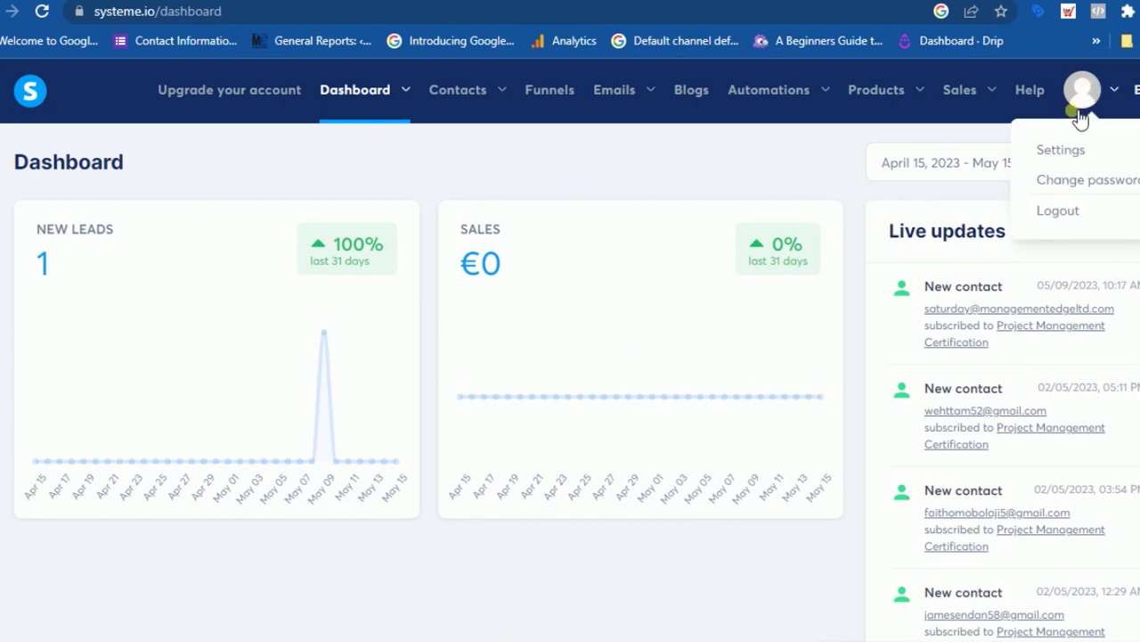
left_click(1060, 153)
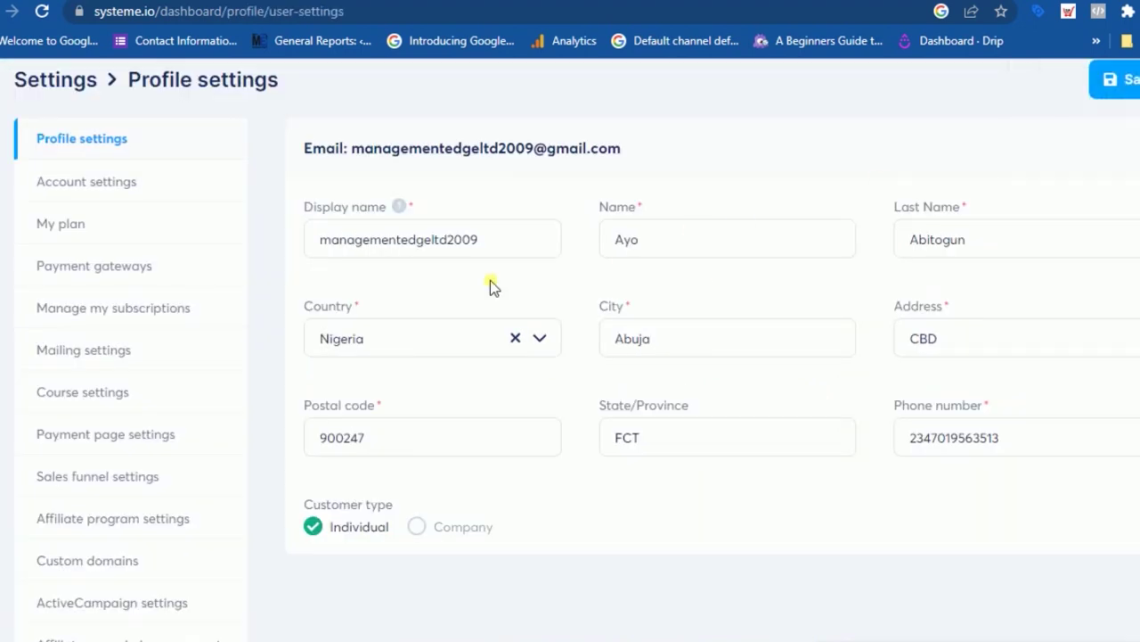
left_click(96, 570)
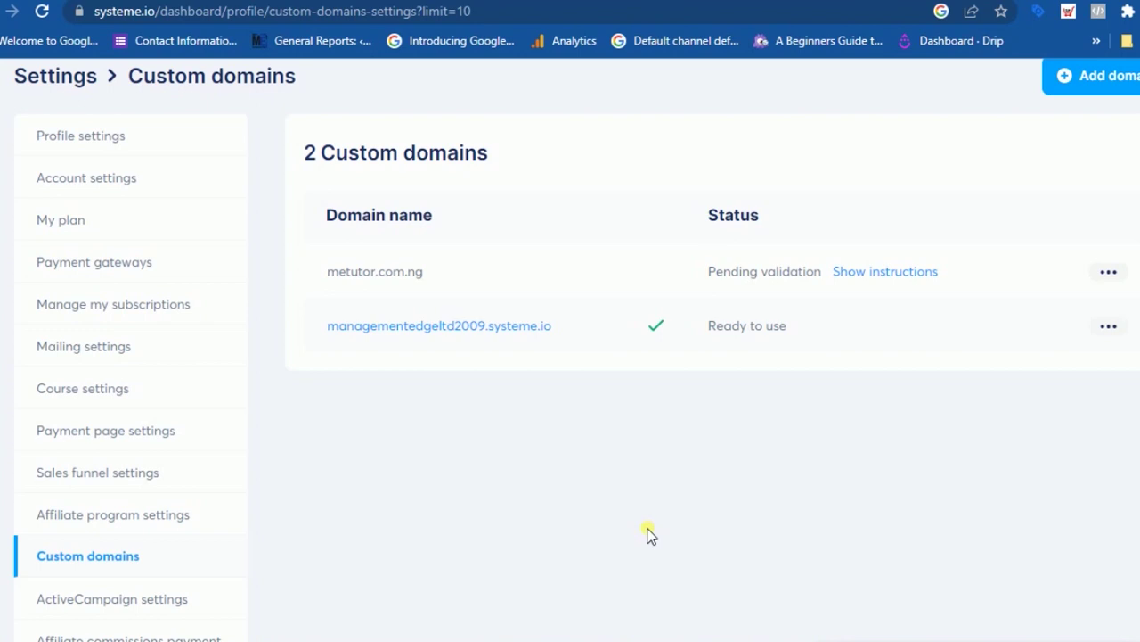
scroll(937, 356, "up", 1)
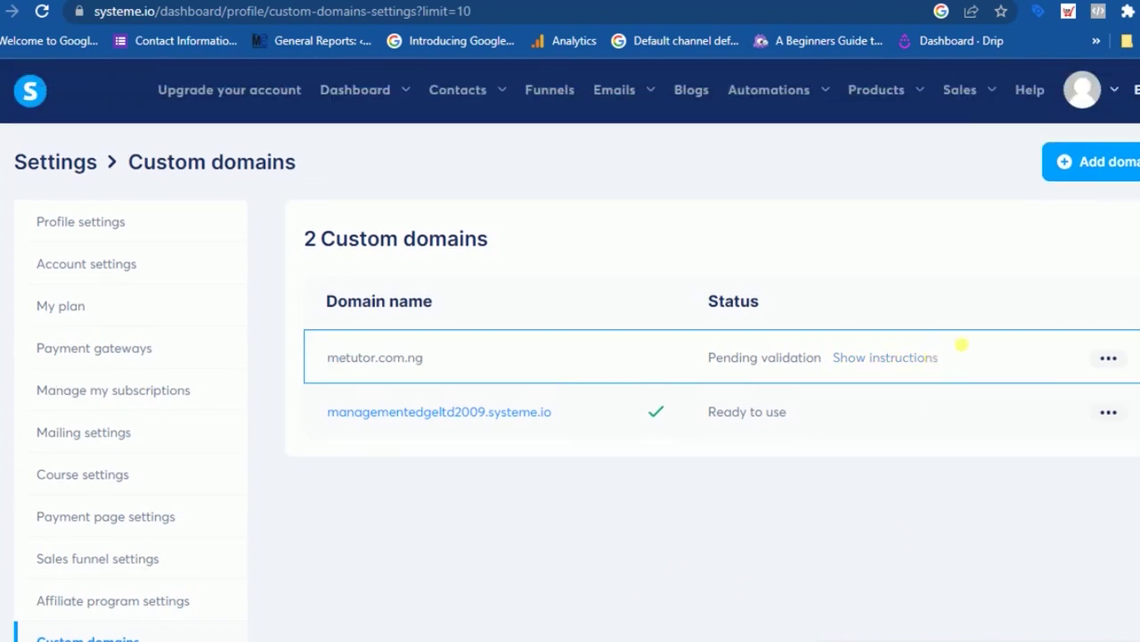
left_click(1109, 169)
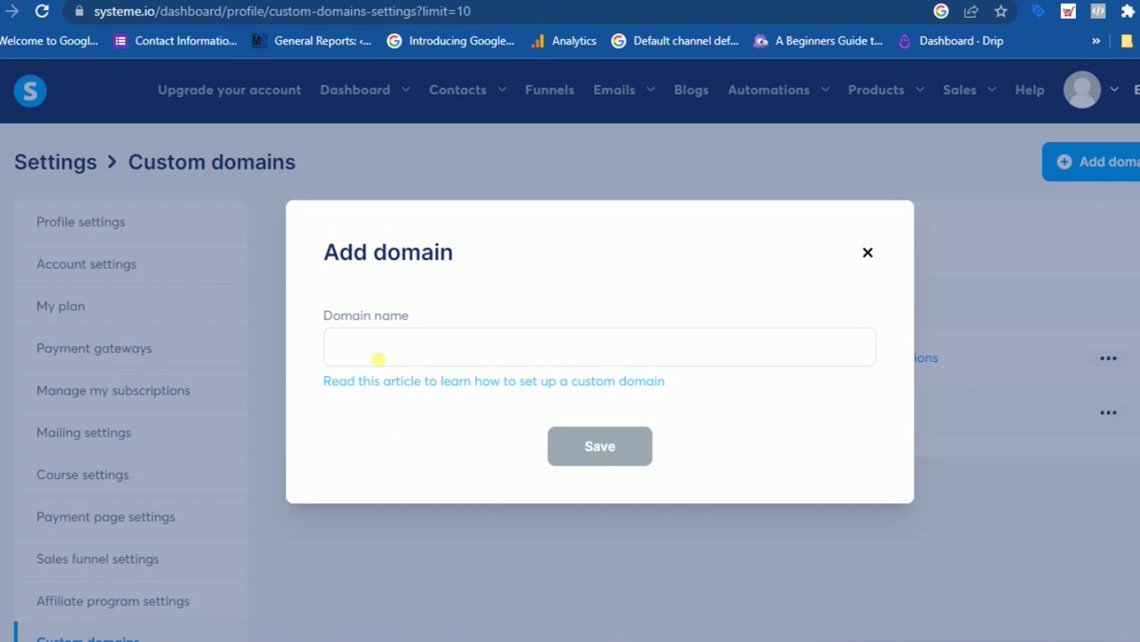
left_click(378, 358)
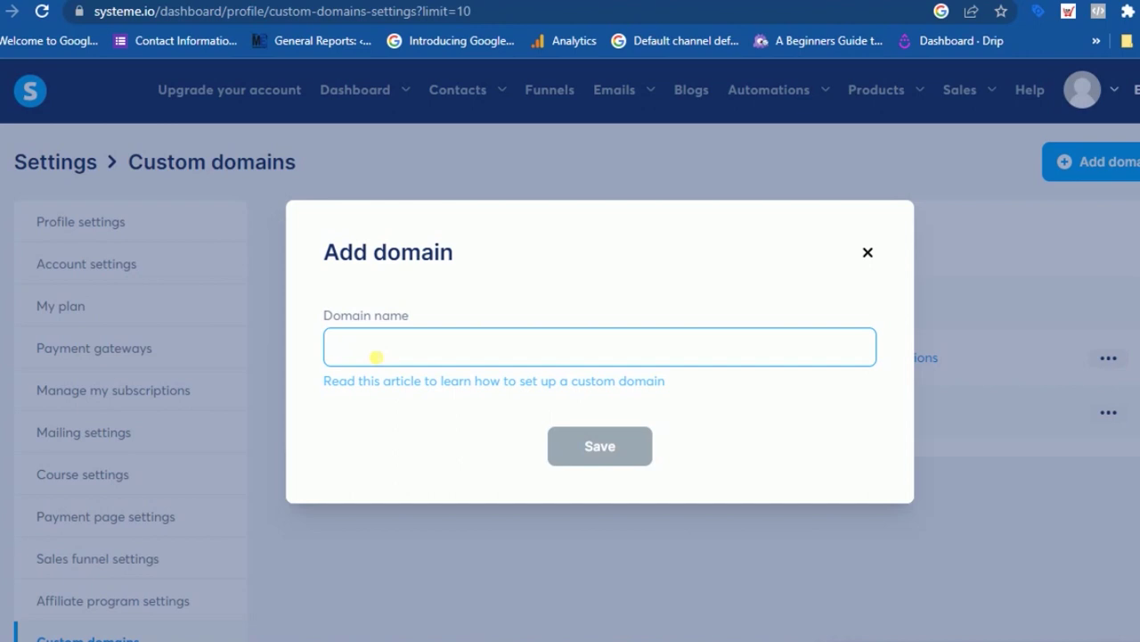
type("me")
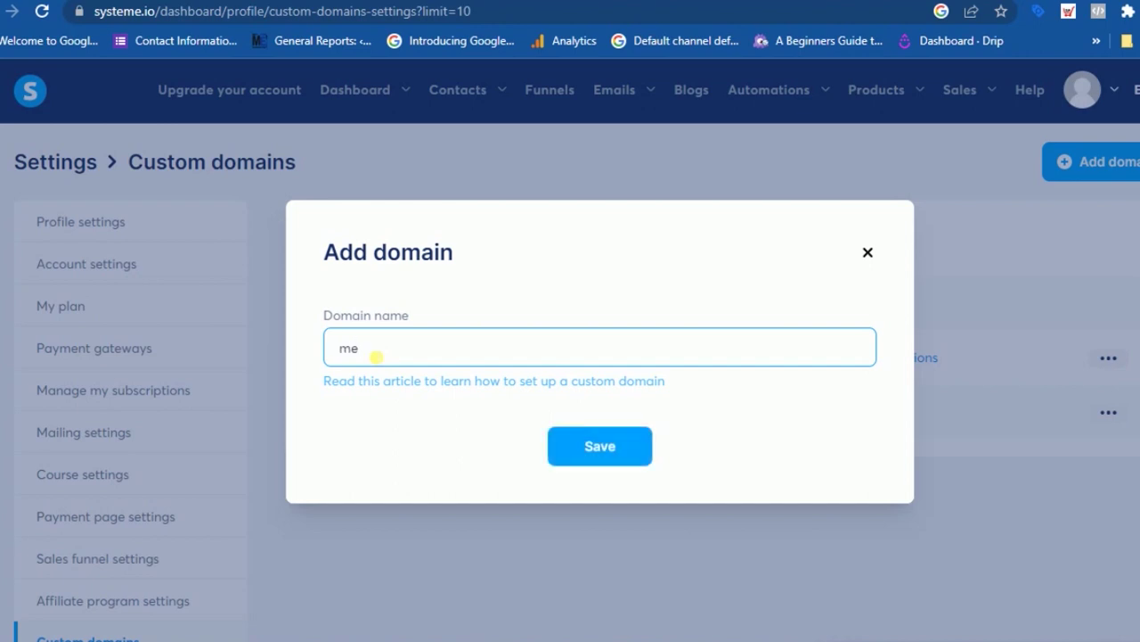
type("tutor.com")
left_click(601, 452)
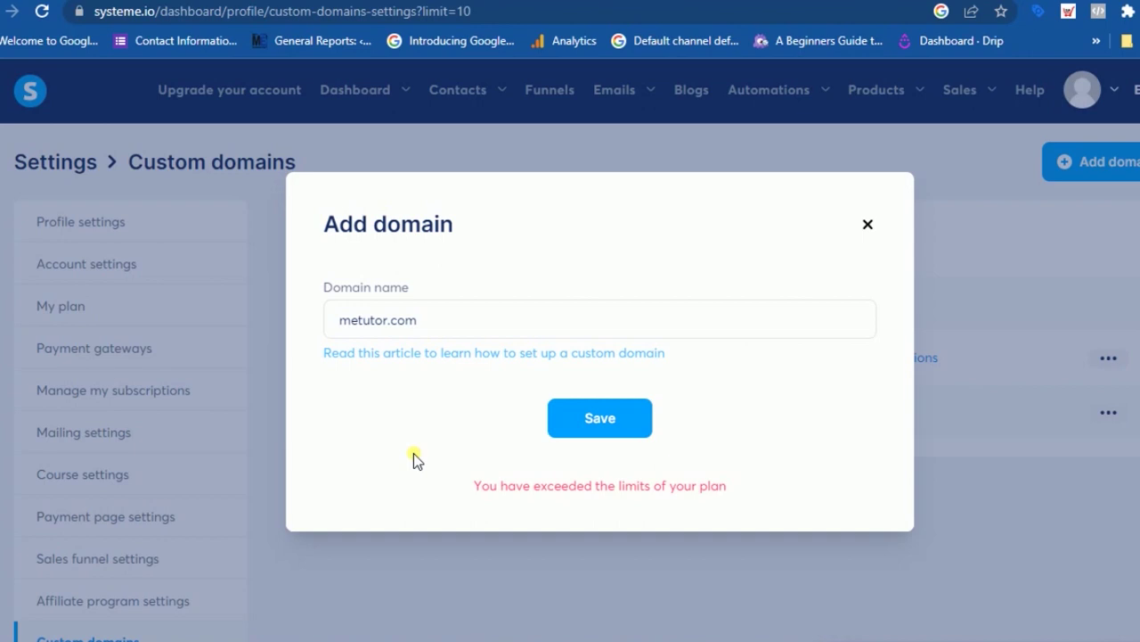
left_click(868, 227)
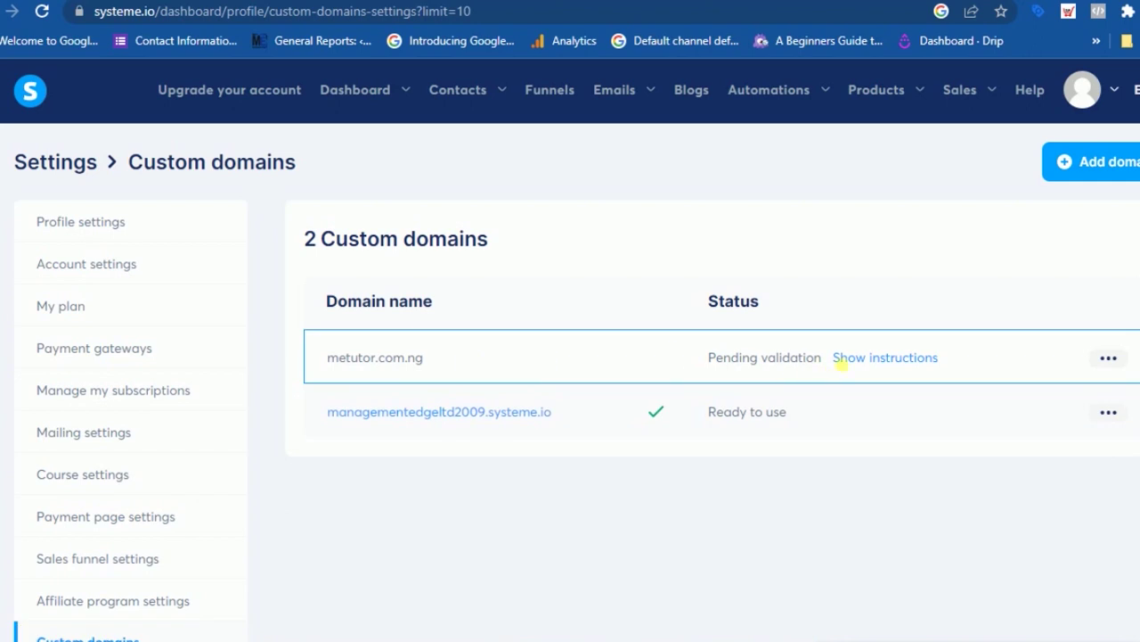
- Show the DNS setup instructions for metutor.com.ng
left_click(906, 360)
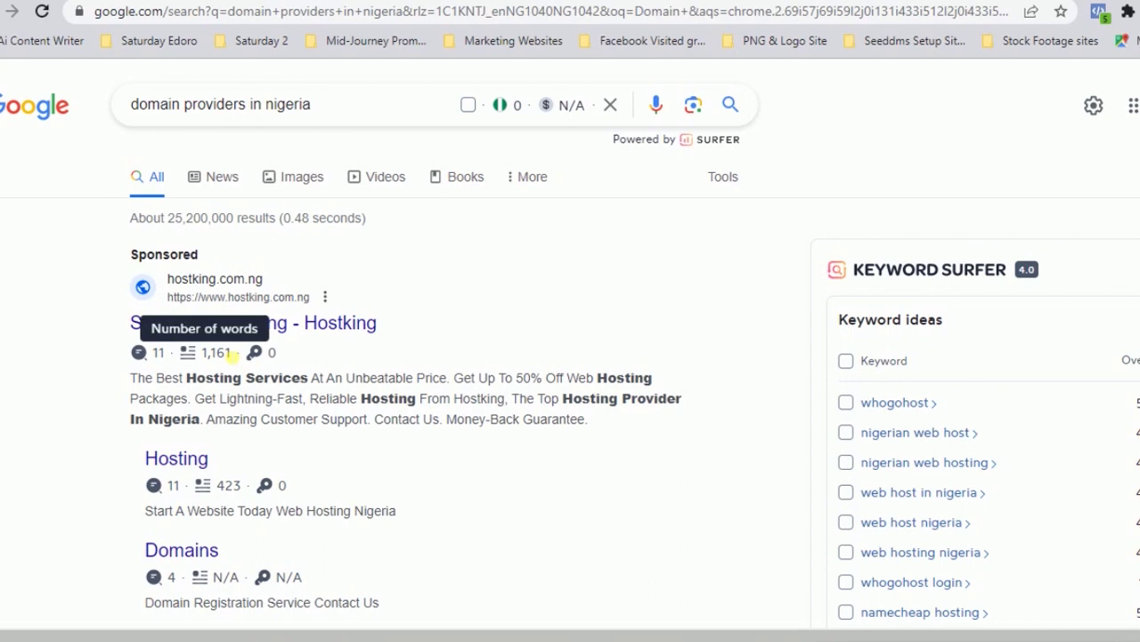
- Scroll the Google results down to DomainKing.NG and open its website
scroll(230, 354, "down", 6)
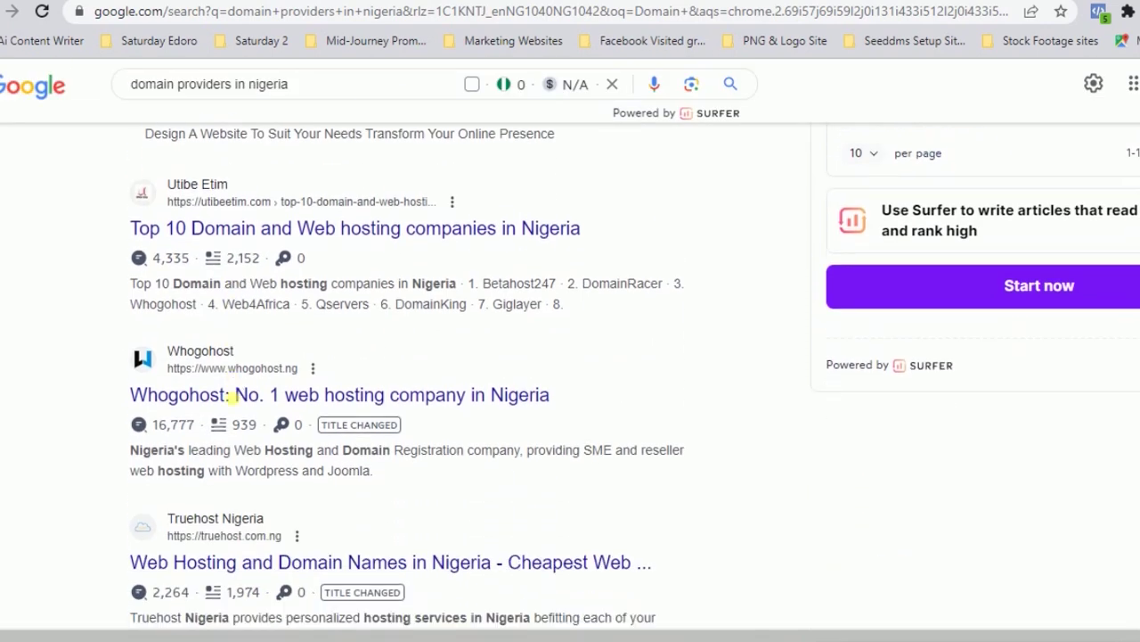
scroll(236, 404, "down", 2)
scroll(236, 404, "down", 2)
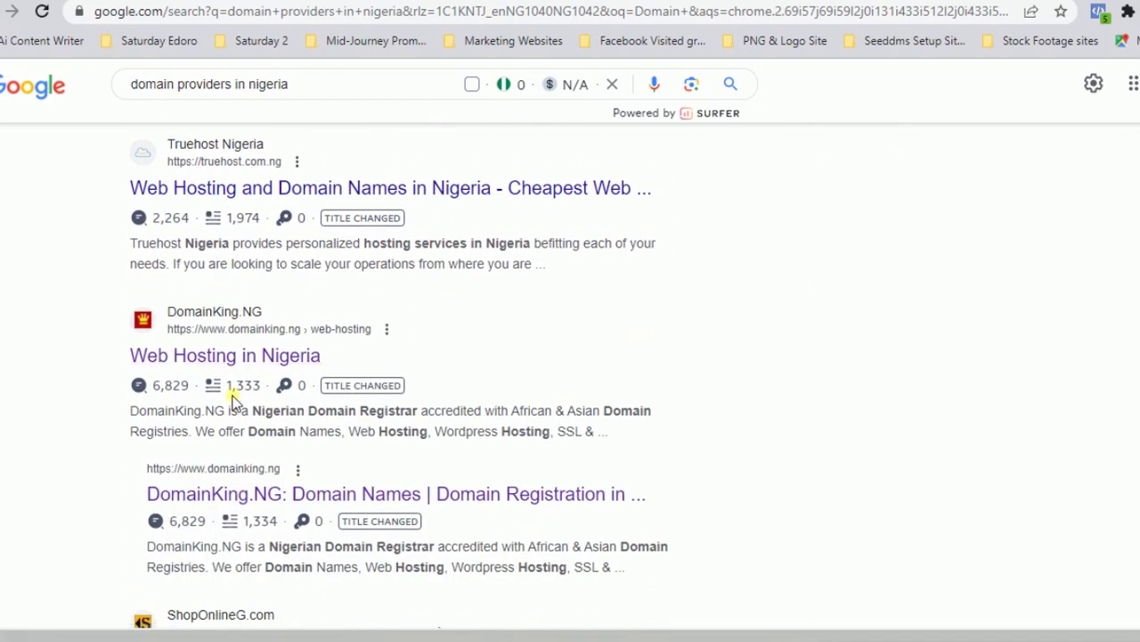
left_click(232, 326)
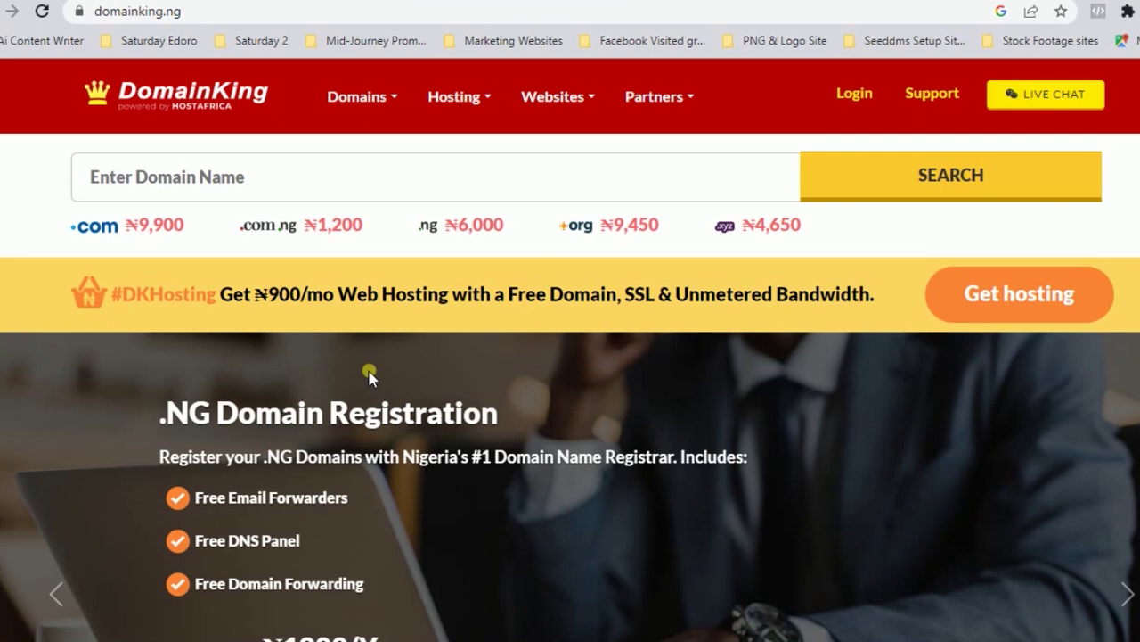
- Reload the DomainKing homepage, then scroll the hosting email toward the cPanel login details
left_click(194, 127)
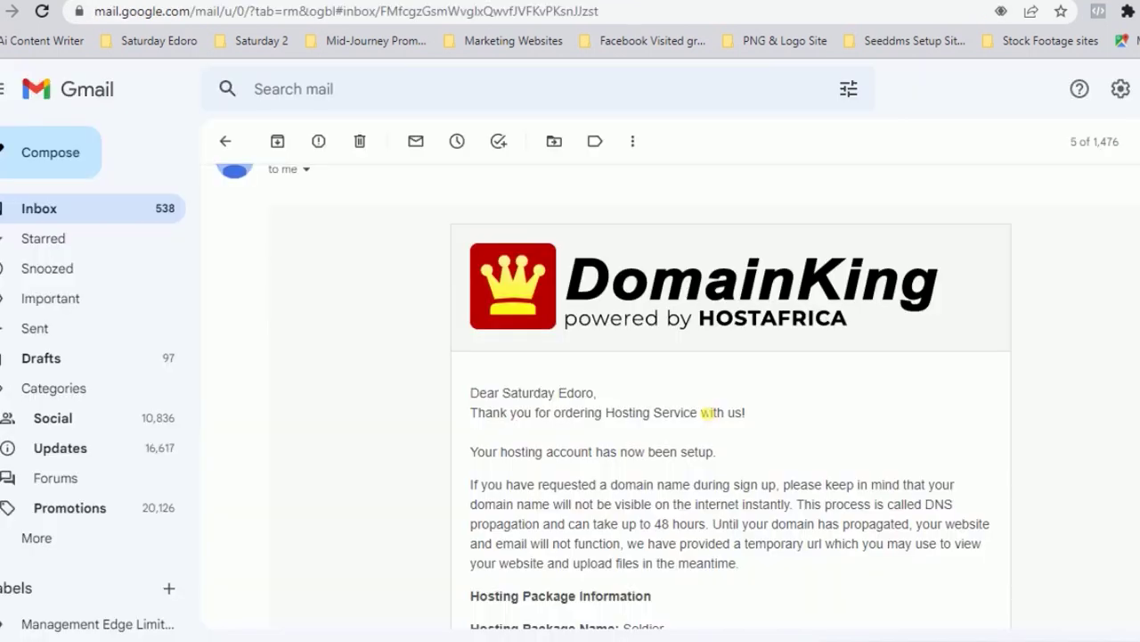
scroll(704, 410, "down", 1)
scroll(704, 412, "down", 3)
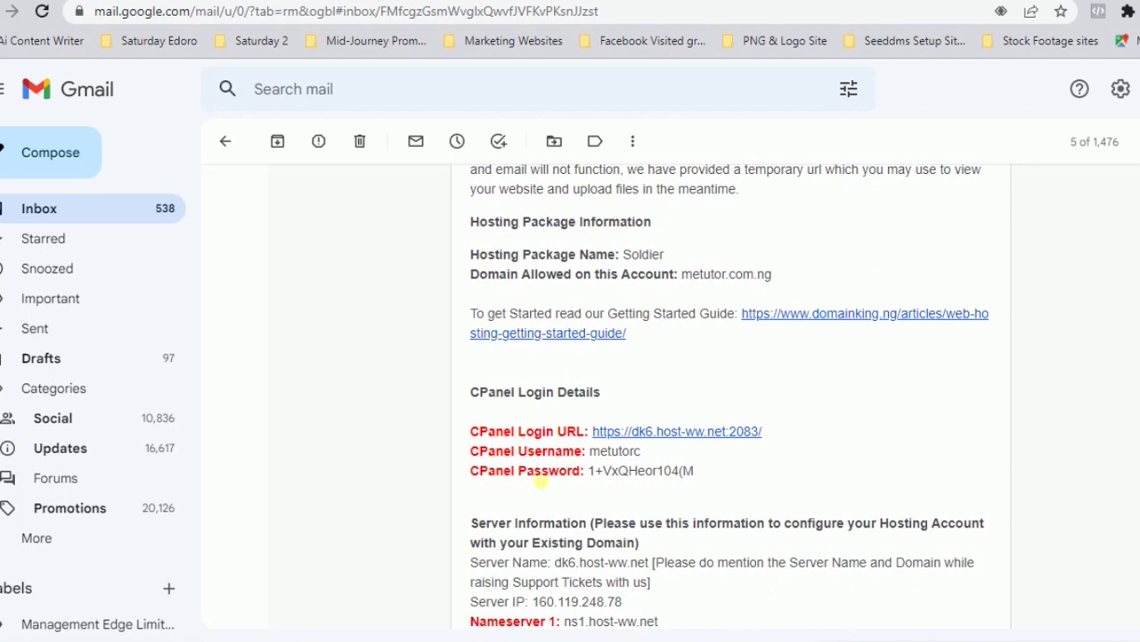
- Copy the cPanel login link address from DomainKing's hosting email
scroll(663, 481, "down", 1)
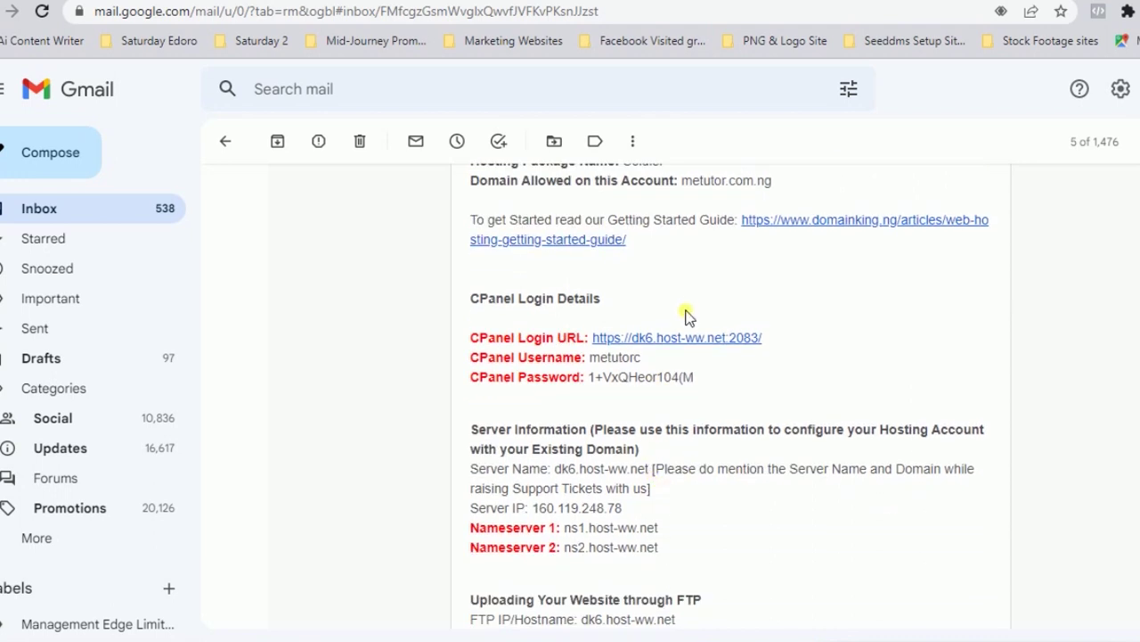
right_click(697, 338)
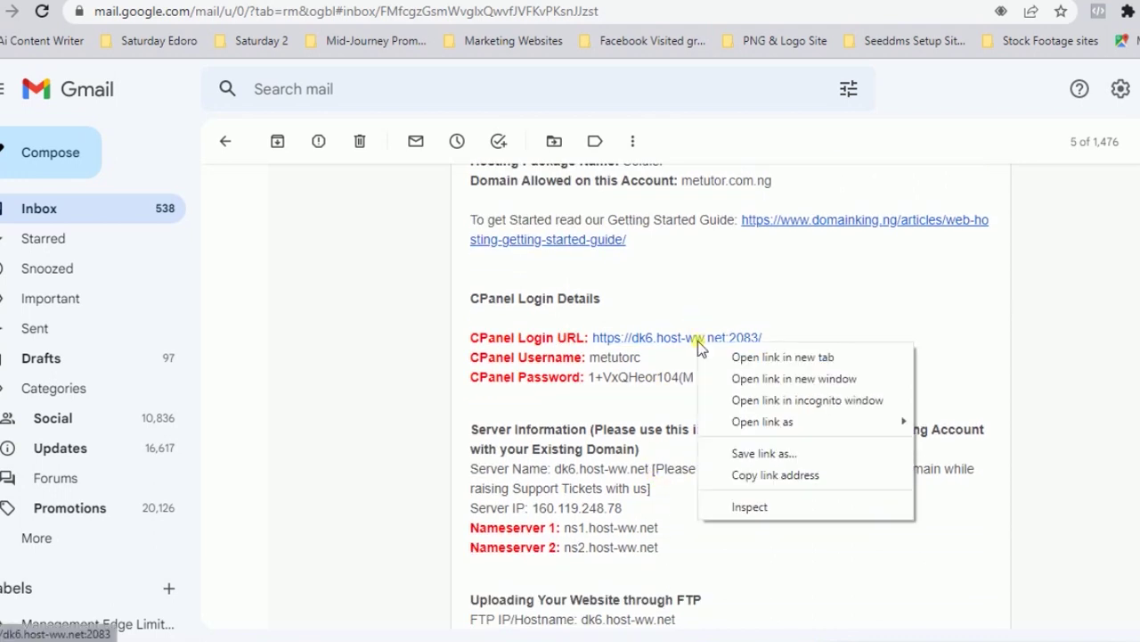
left_click(772, 478)
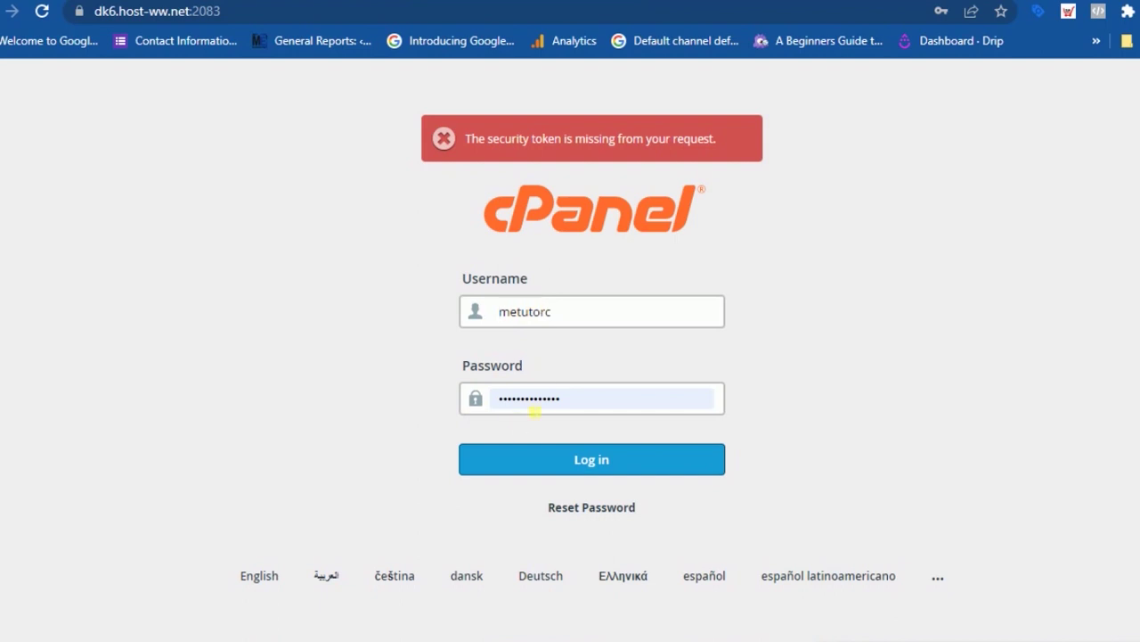
- Log in to cPanel with the filled credentials and scroll the Tools dashboard to Domains
left_click(621, 461)
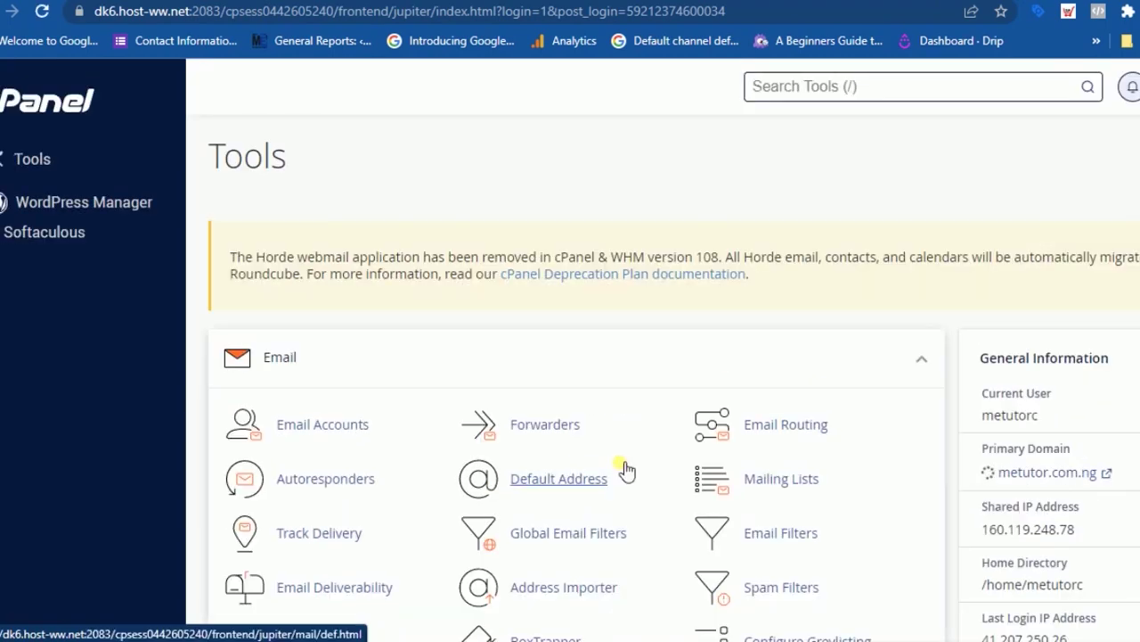
scroll(607, 463, "down", 1)
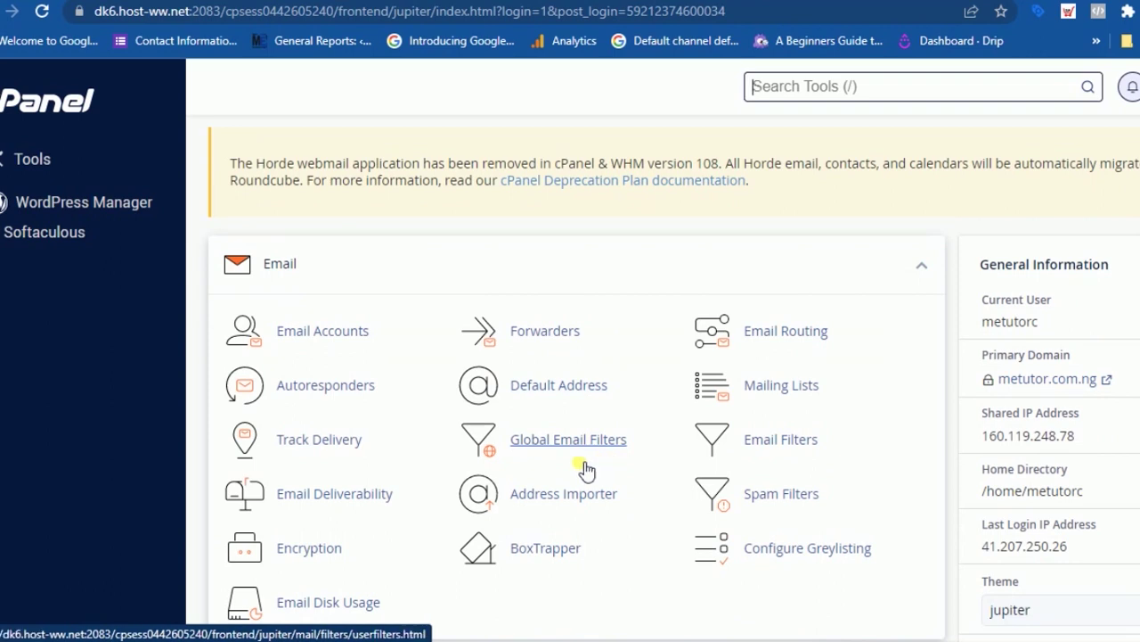
scroll(603, 469, "down", 2)
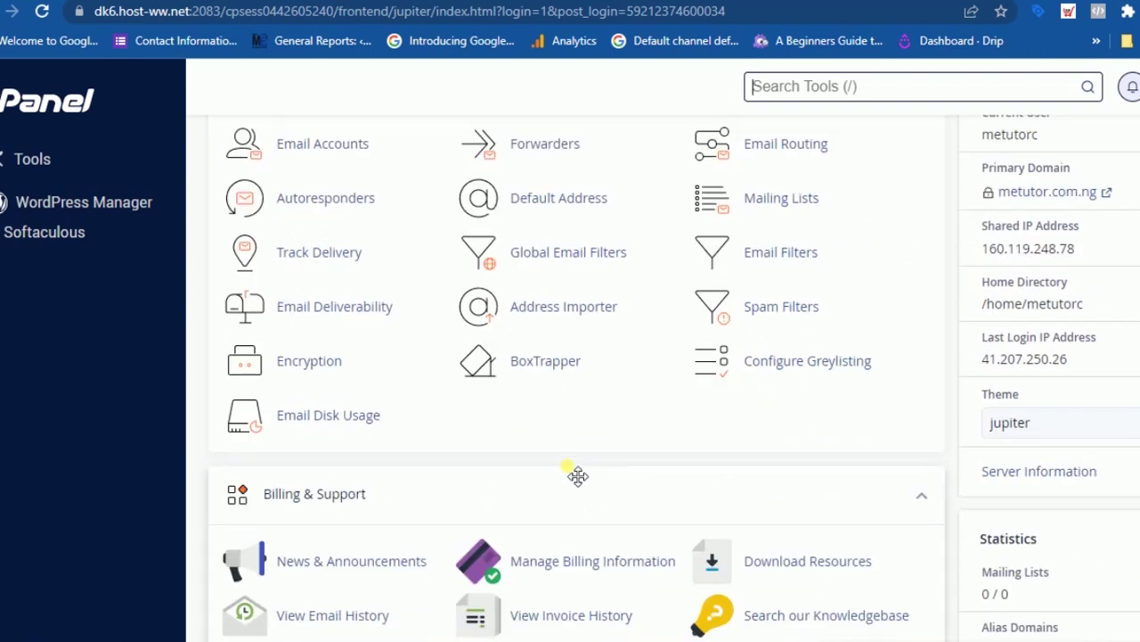
scroll(578, 476, "down", 7)
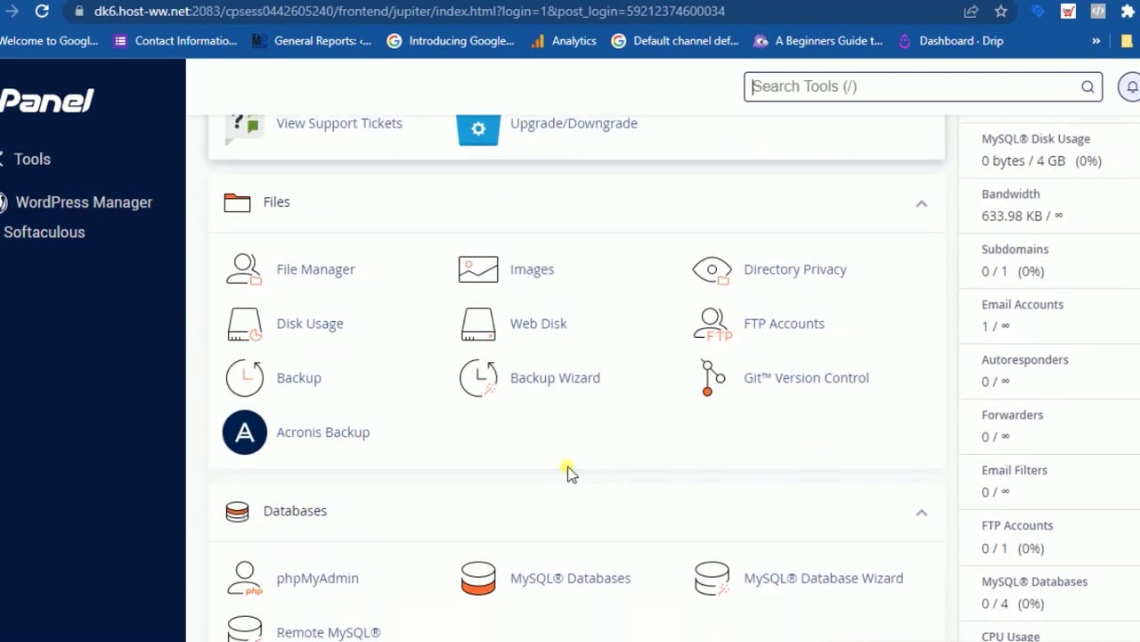
scroll(571, 472, "down", 4)
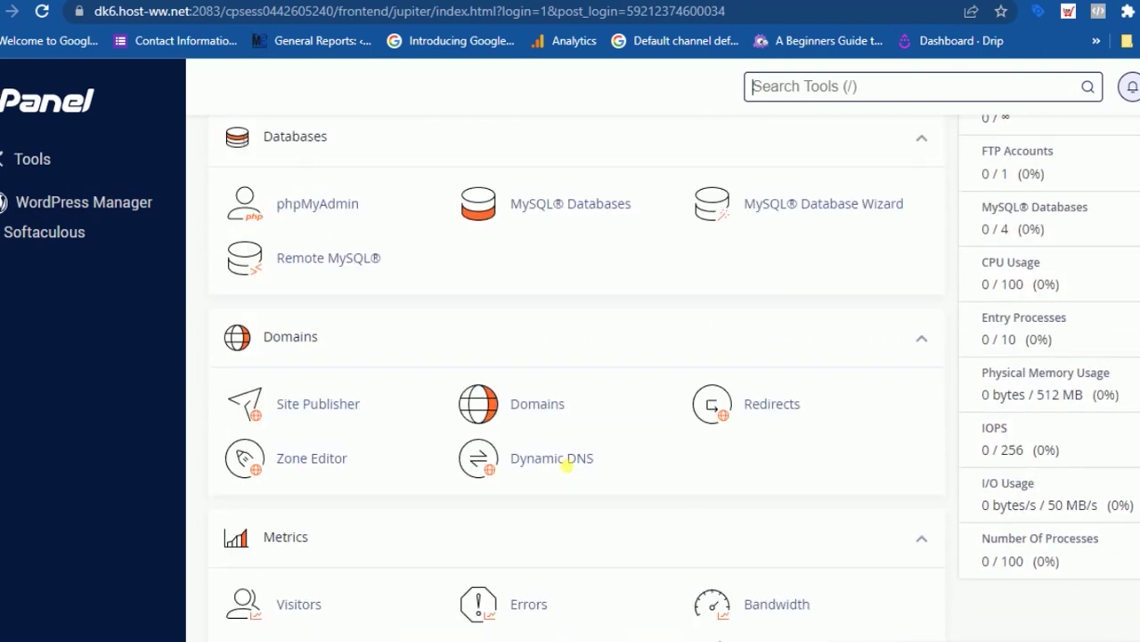
- Open the Domains list and the Manage page for metutor.com.ng
left_click(534, 410)
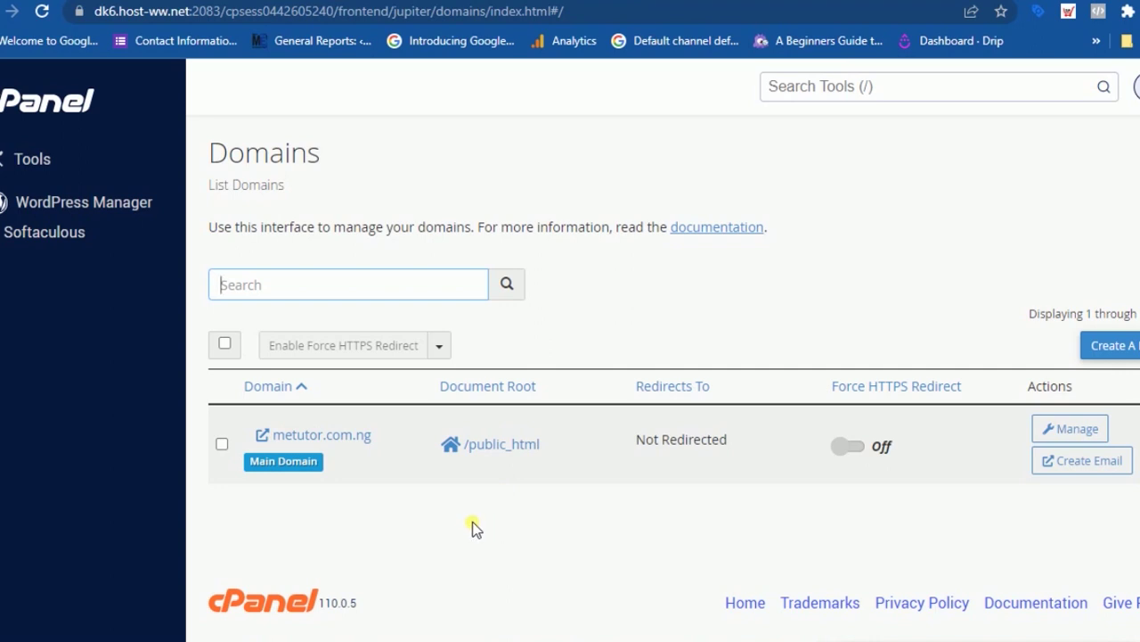
left_click(1072, 429)
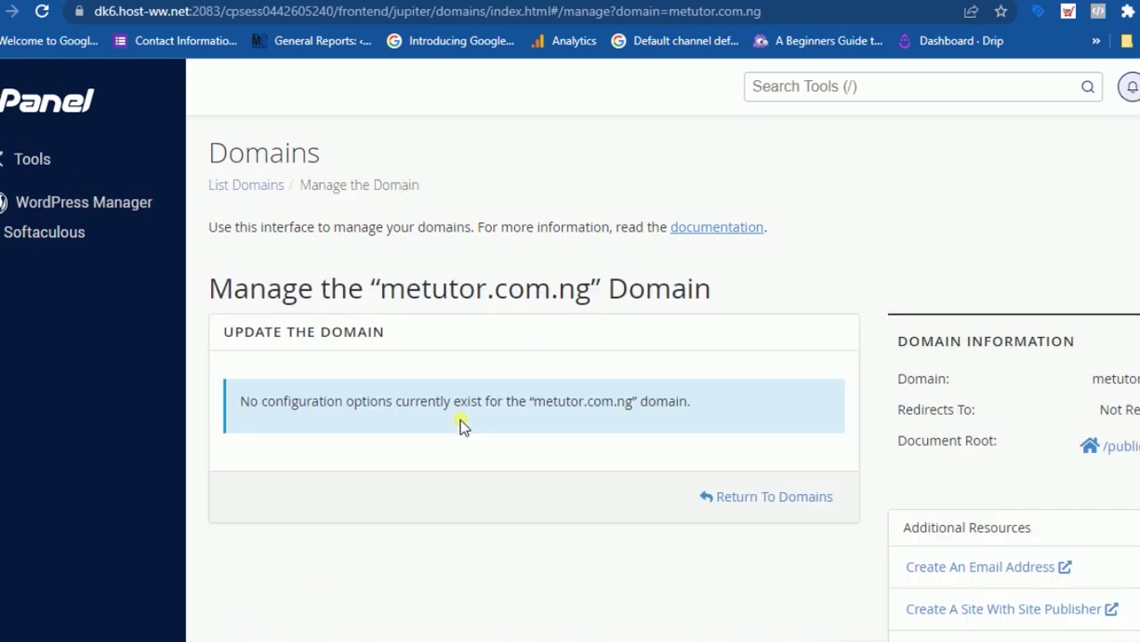
scroll(505, 414, "down", 2)
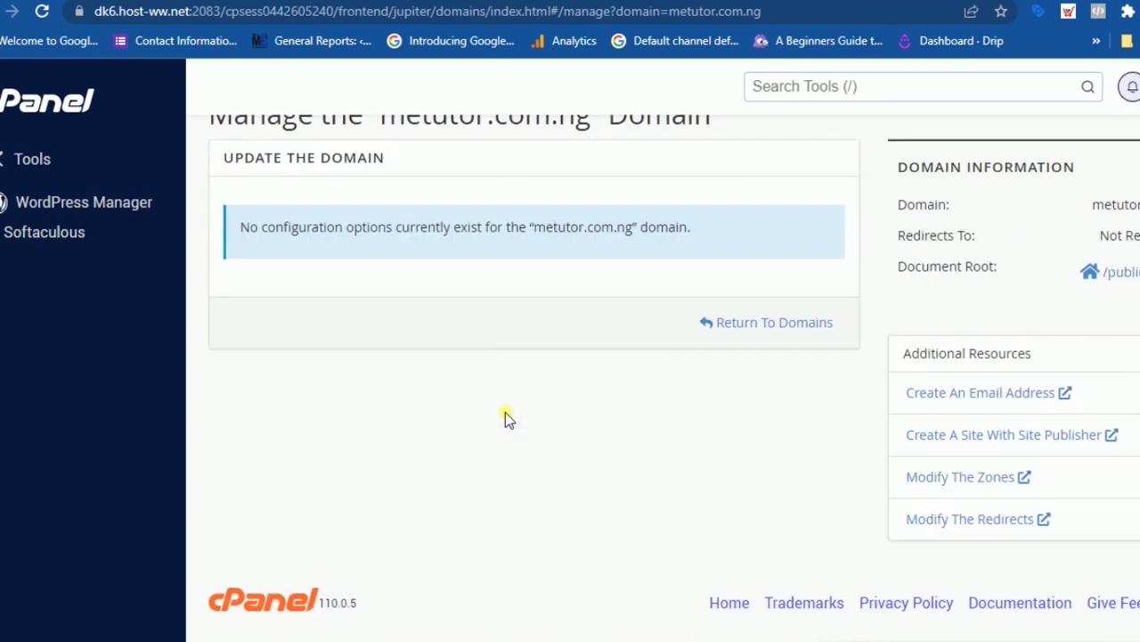
- Open metutor.com.ng's DNS zone records and filter them to CNAME only
left_click(965, 479)
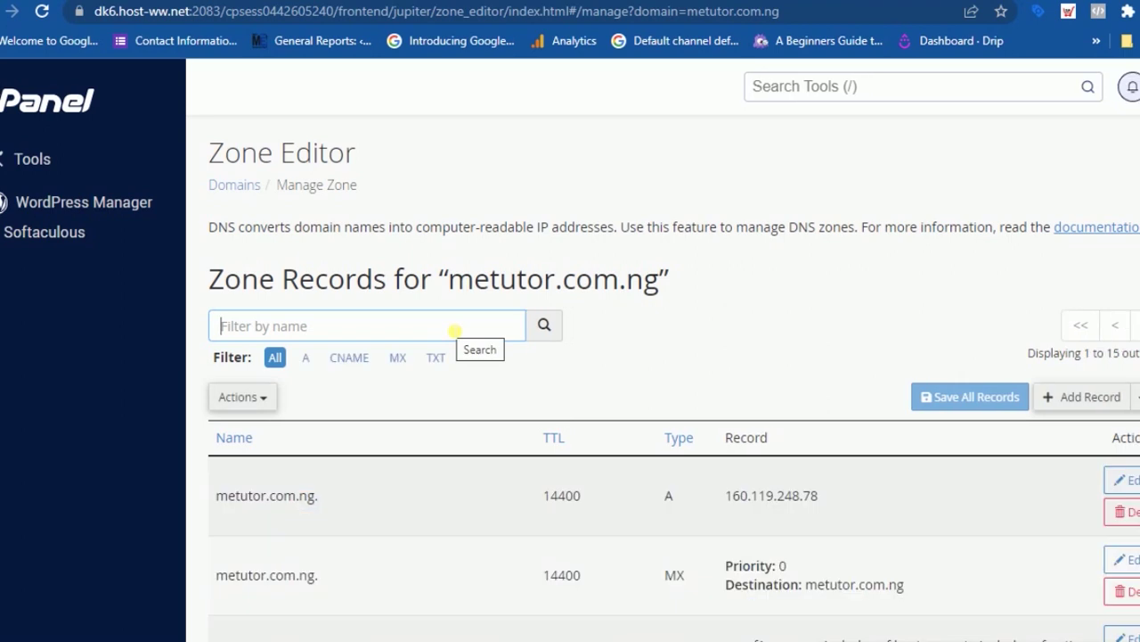
scroll(453, 330, "down", 2)
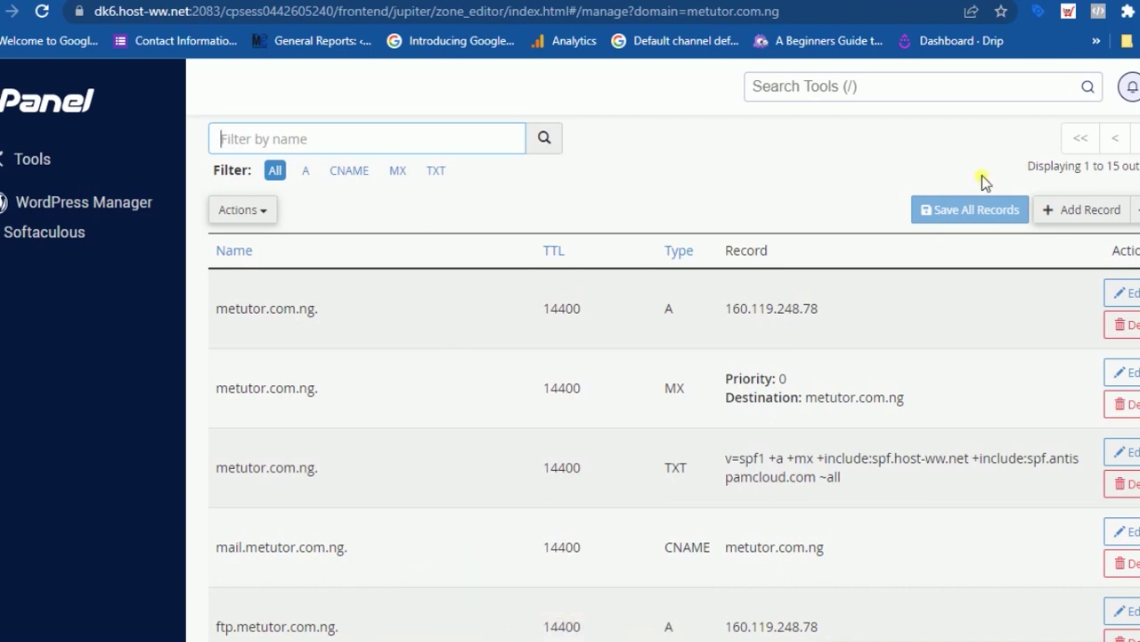
left_click(348, 170)
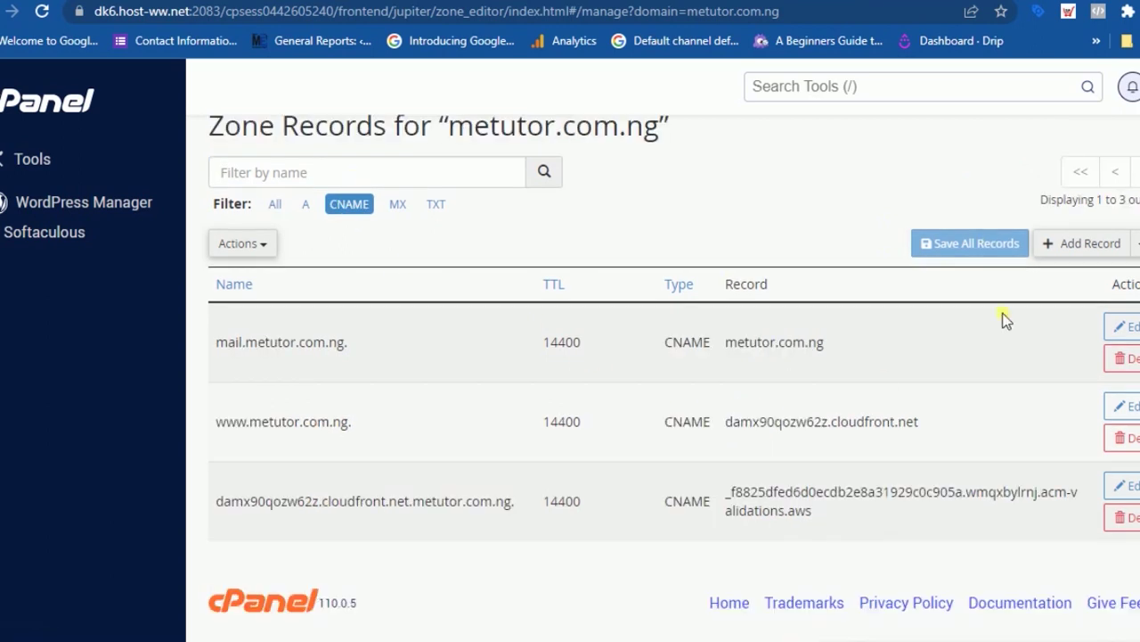
- Add a new DNS record of type CNAME, then bring up systeme.io's DNS values
left_click(1080, 245)
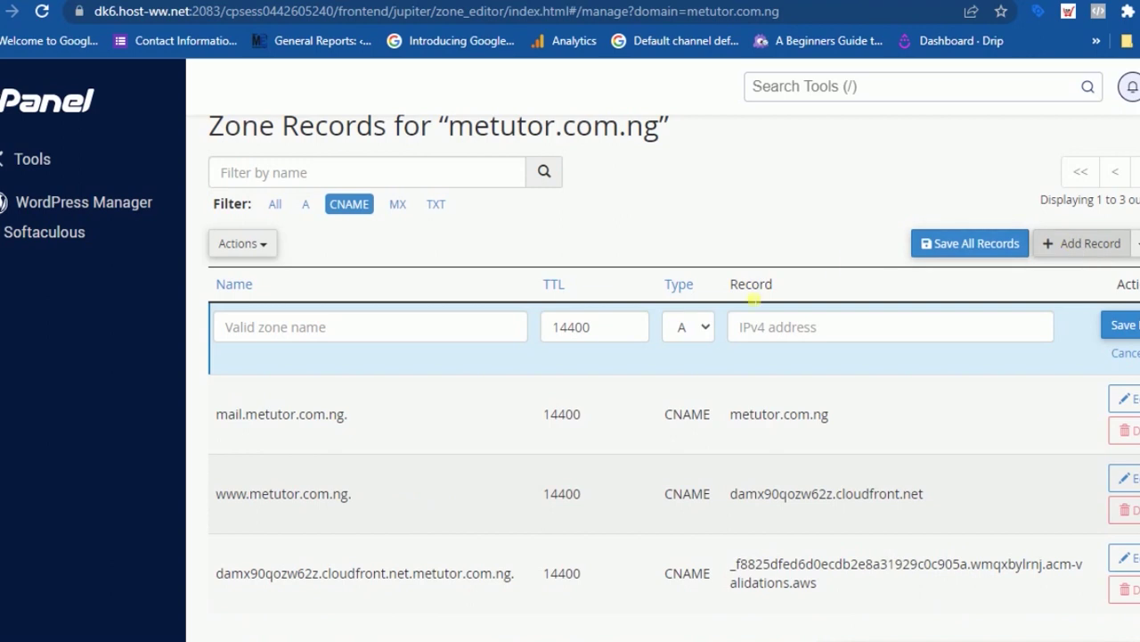
left_click(710, 329)
left_click(697, 408)
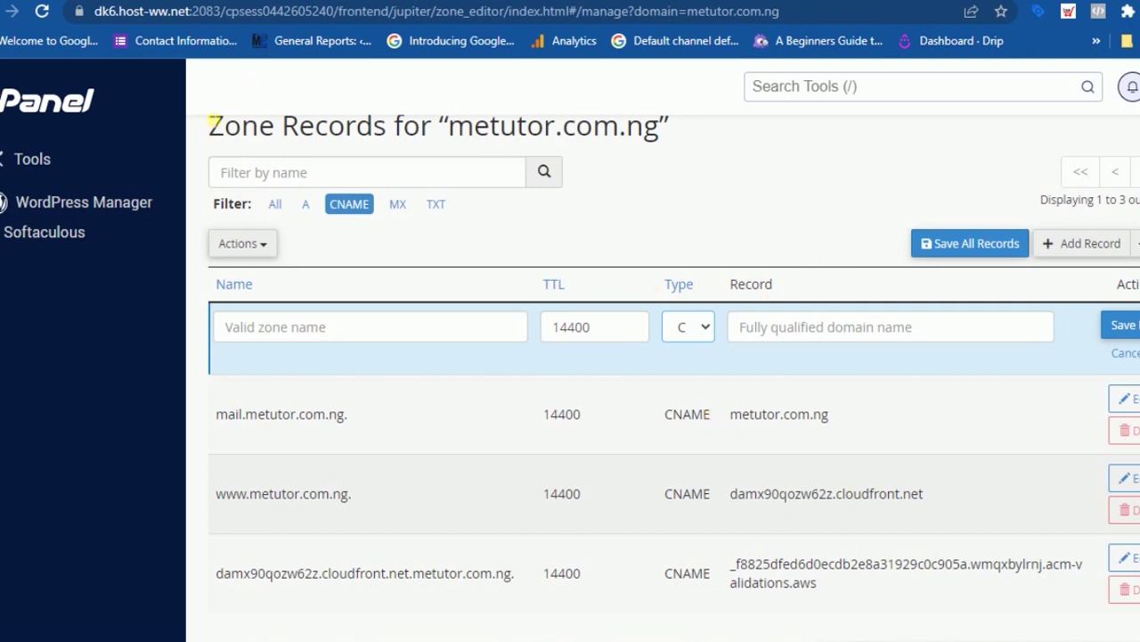
left_click(178, 0)
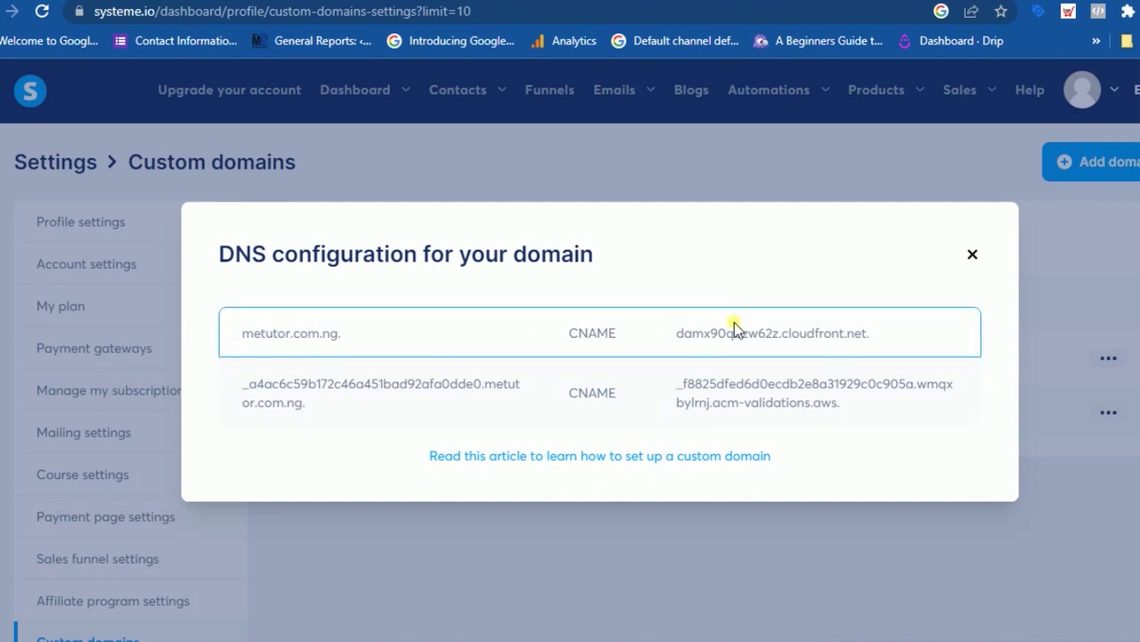
- Copy the CNAME target damx90qozw62z.cloudfront.net. from systeme.io and return to cPanel
left_click_drag(681, 338, 891, 339)
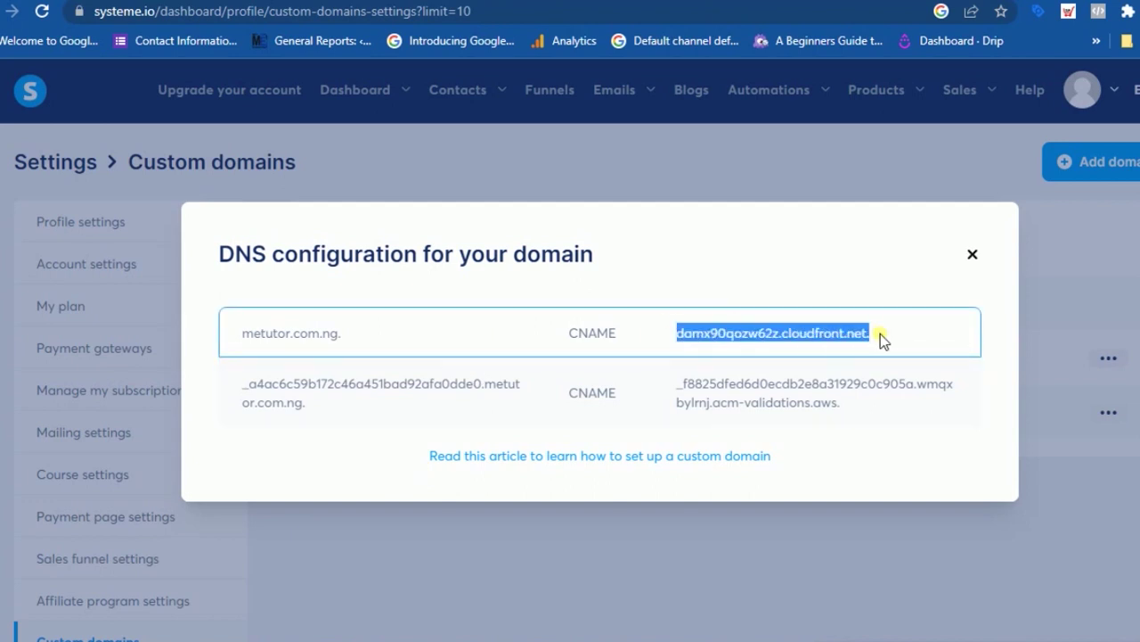
right_click(828, 335)
left_click(862, 335)
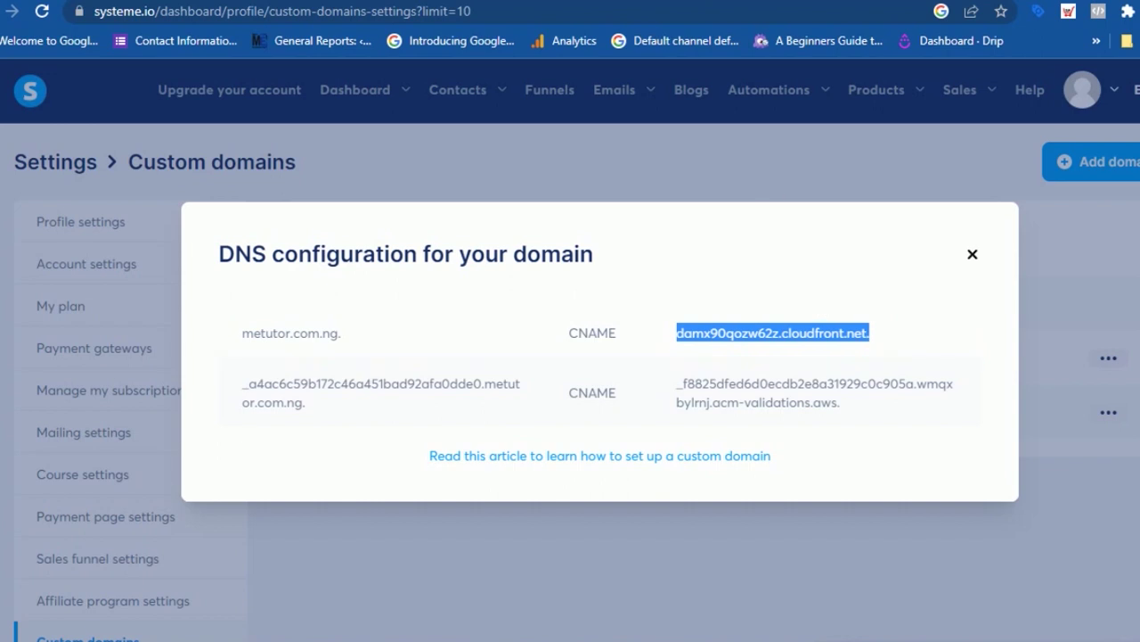
key("ctrl+Tab")
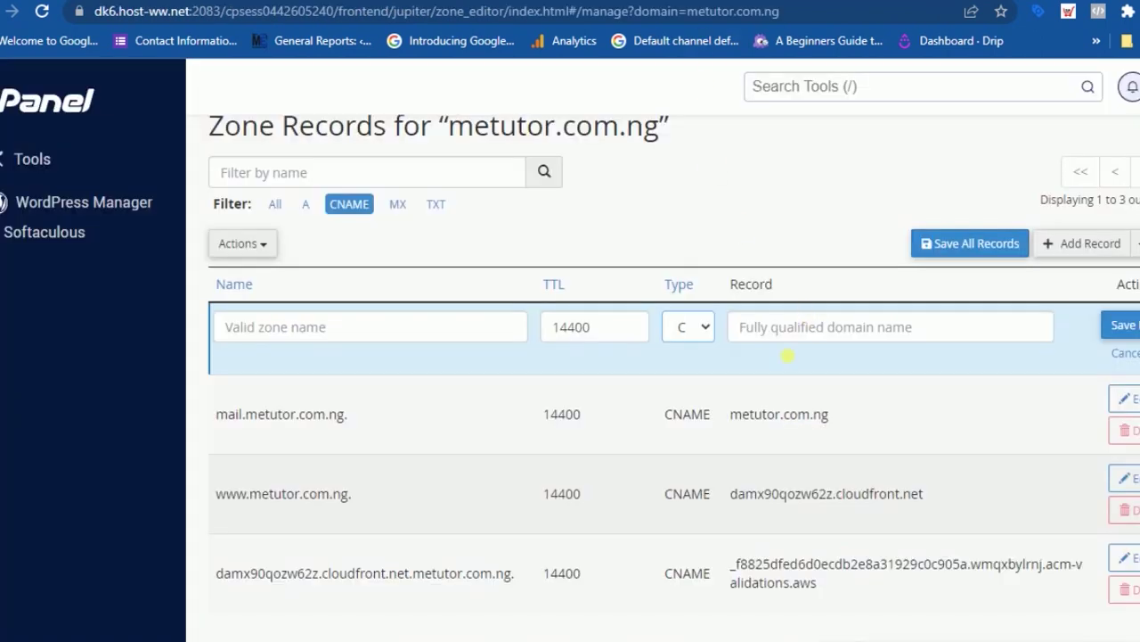
left_click(768, 332)
right_click(768, 333)
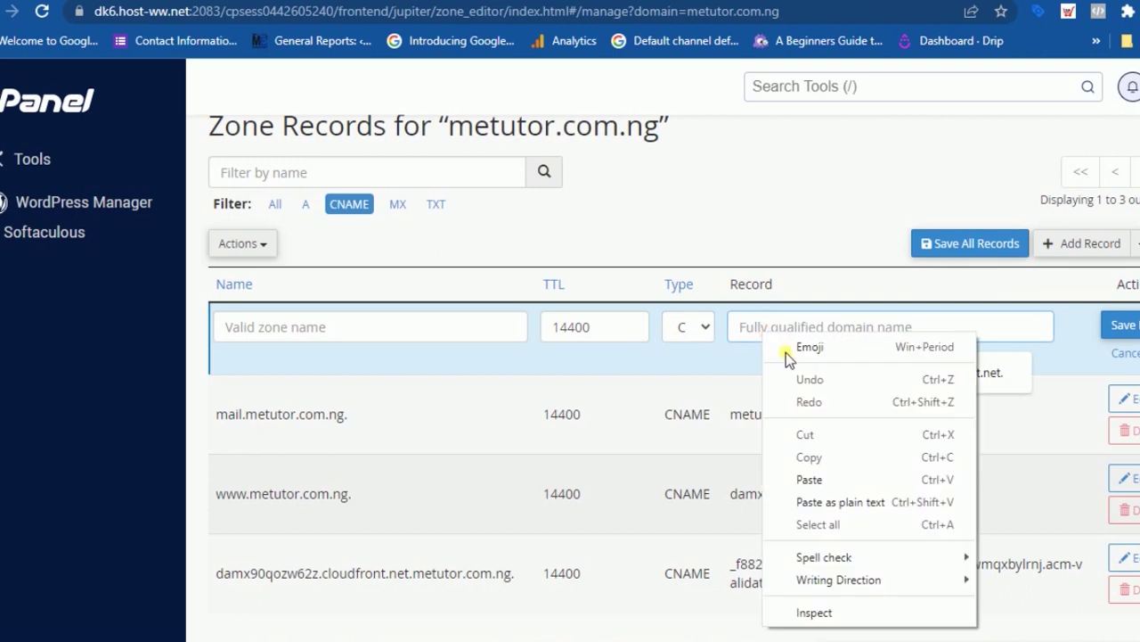
left_click(808, 477)
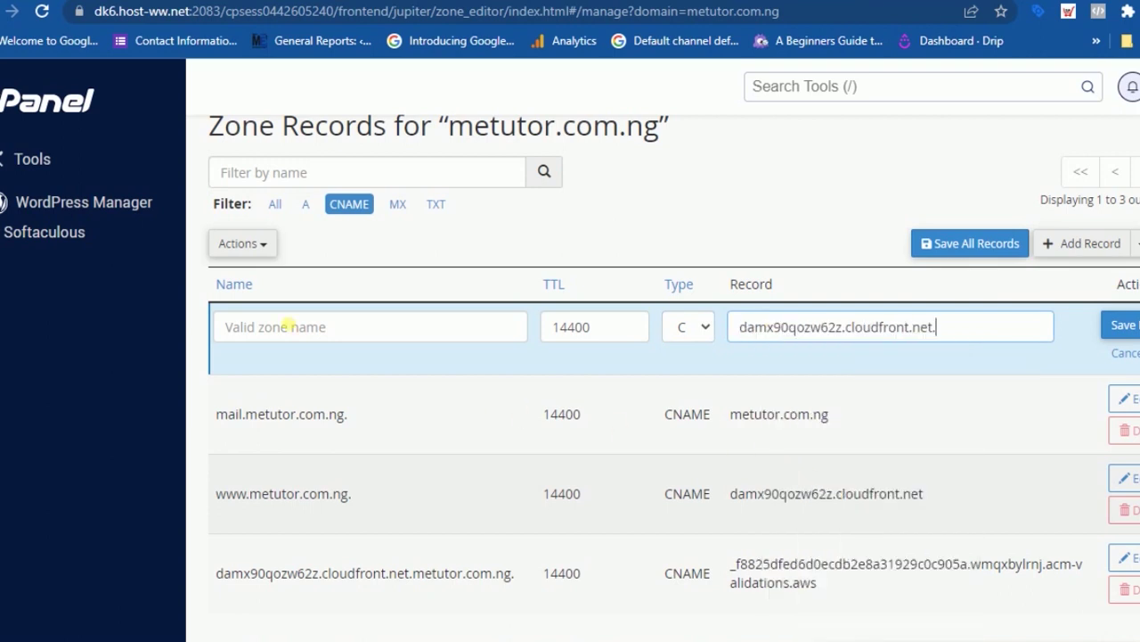
left_click(288, 326)
type("www")
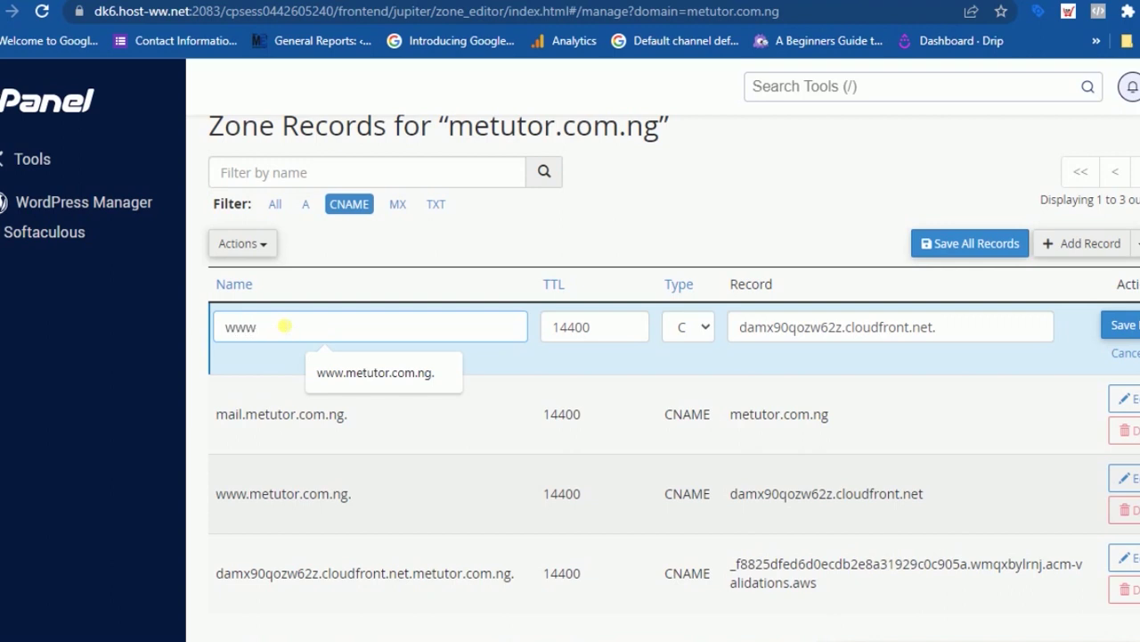
left_click(545, 372)
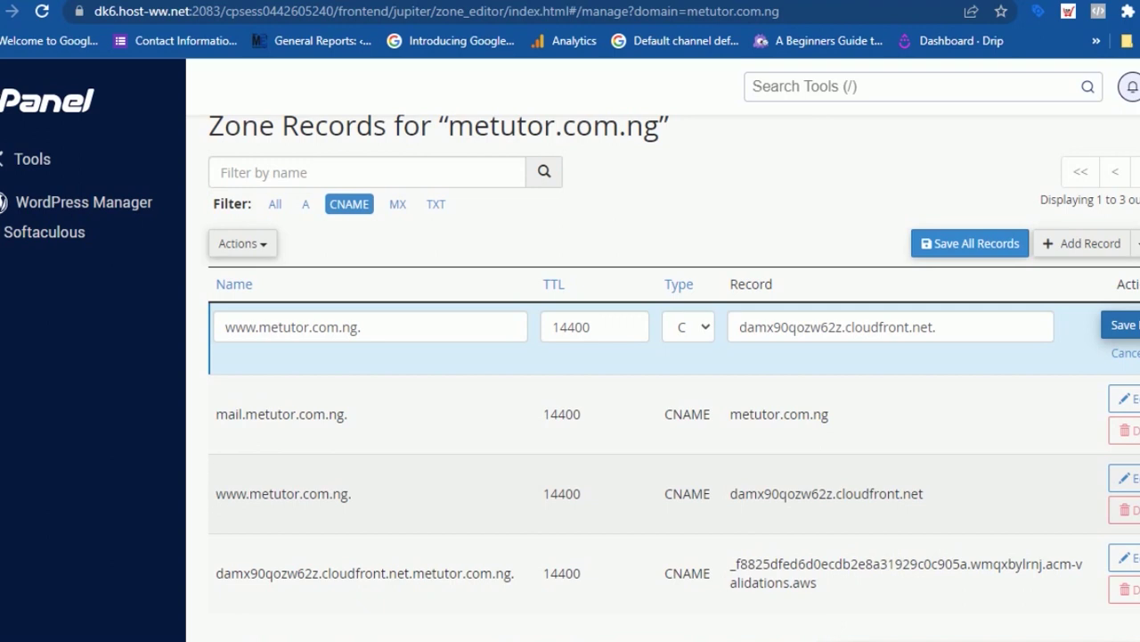
left_click(1089, 251)
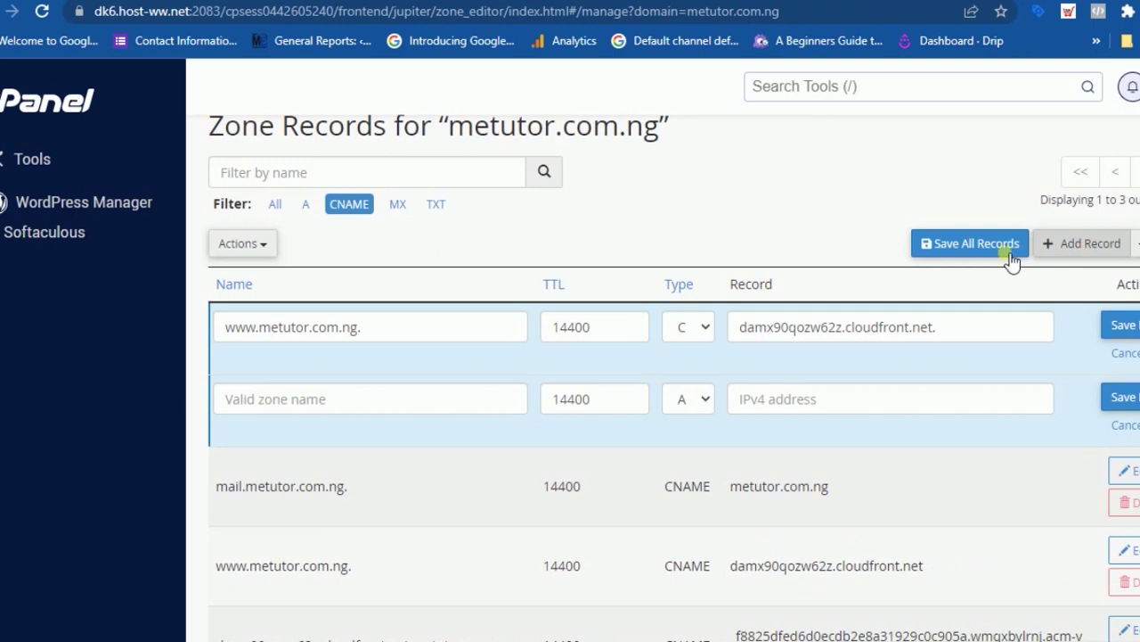
left_click(134, 1)
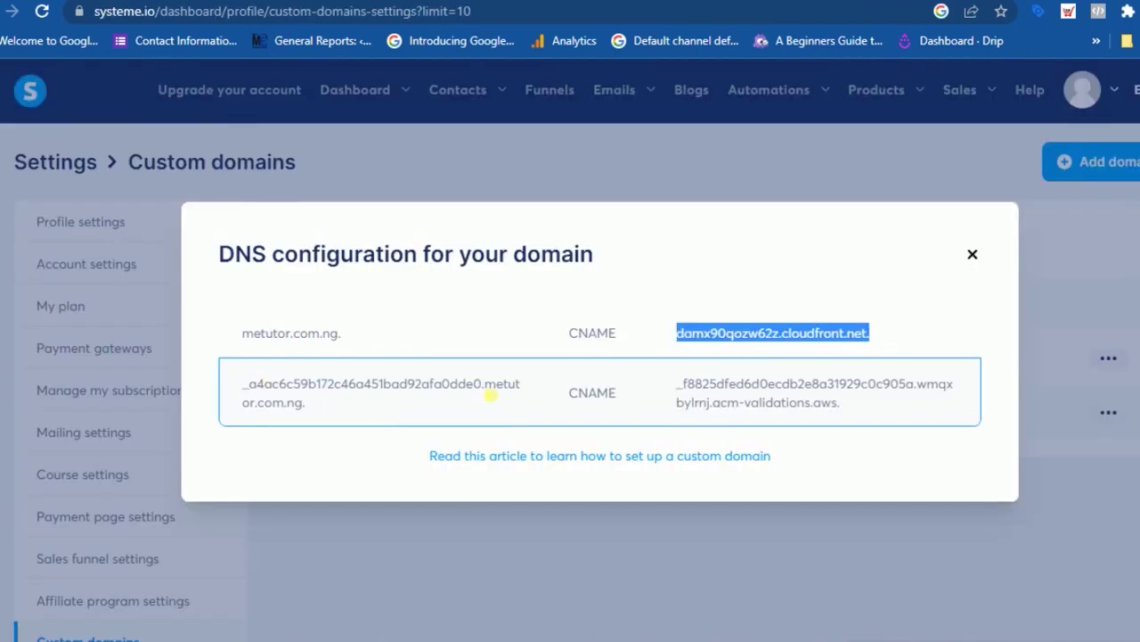
- Copy the second DNS record name _a4ac6c59b172c46a451bad92afa0dde0 from systeme.io and return to cPanel
left_click_drag(488, 390, 444, 384)
left_click_drag(446, 384, 234, 389)
right_click(272, 383)
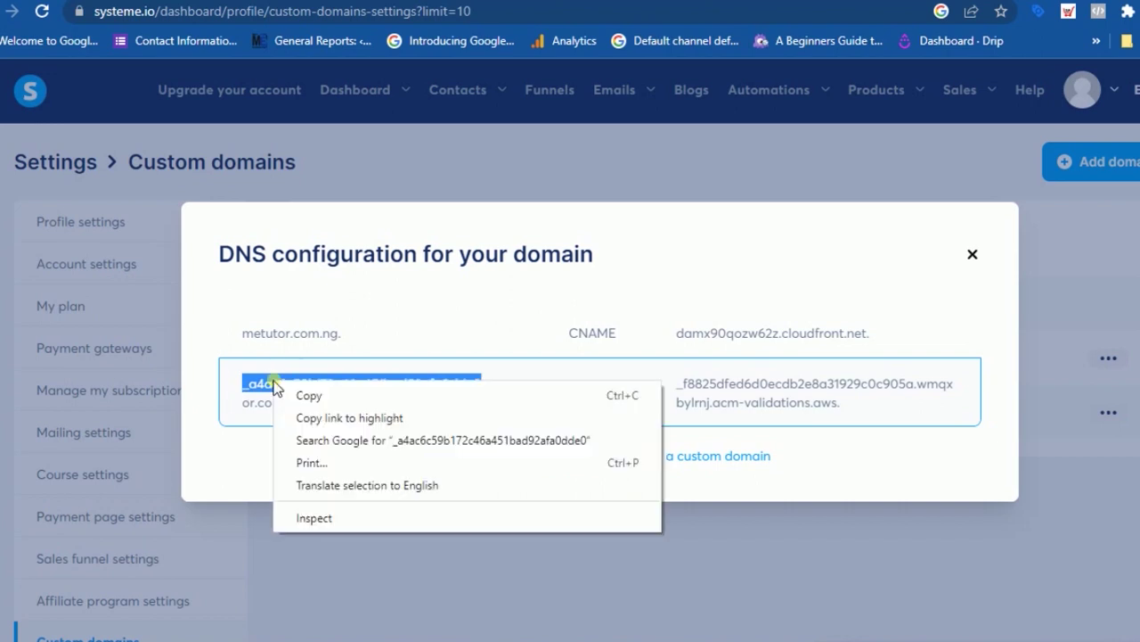
left_click(325, 395)
left_click(695, 0)
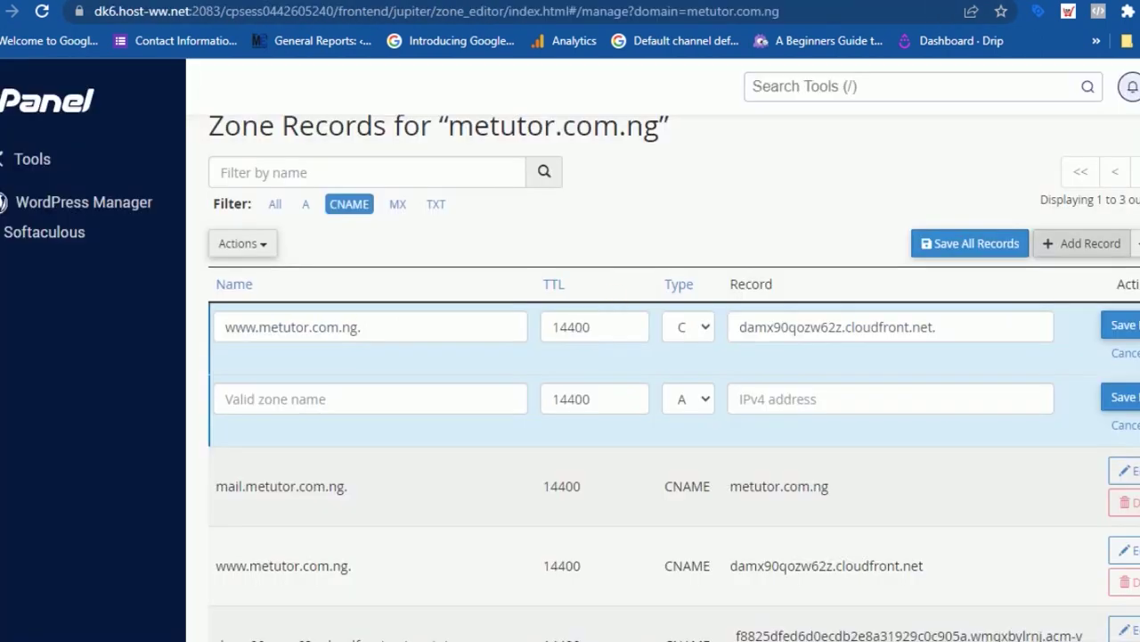
- Paste _a4ac6c59b172c46a451bad92afa0dde0 as the new record's name and set its type to CNAME
left_click(272, 403)
right_click(269, 404)
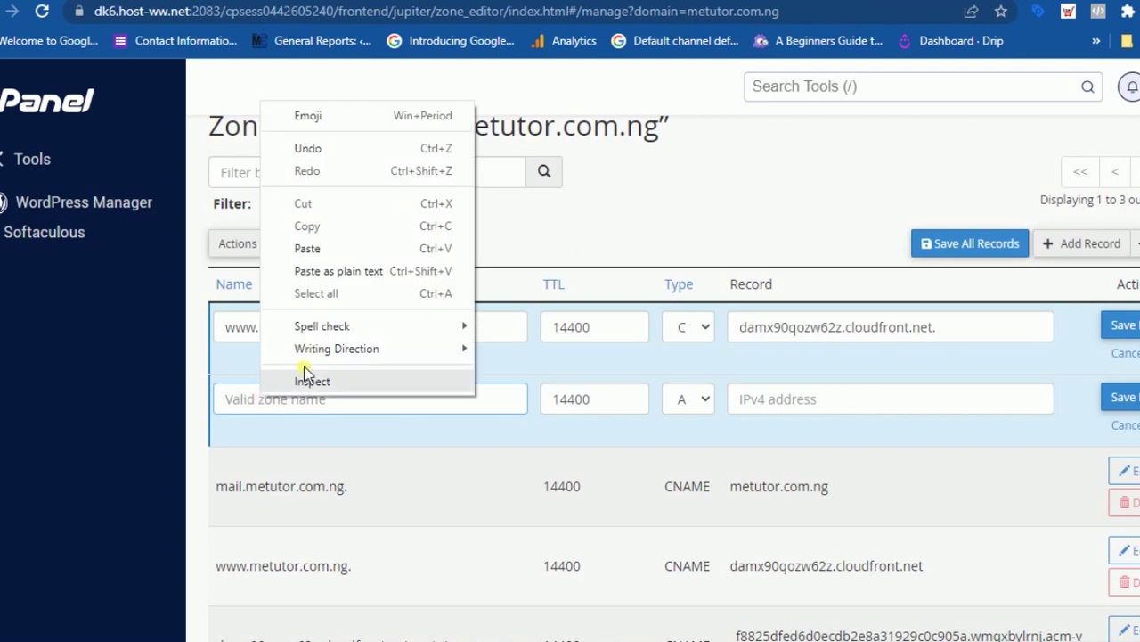
left_click(329, 247)
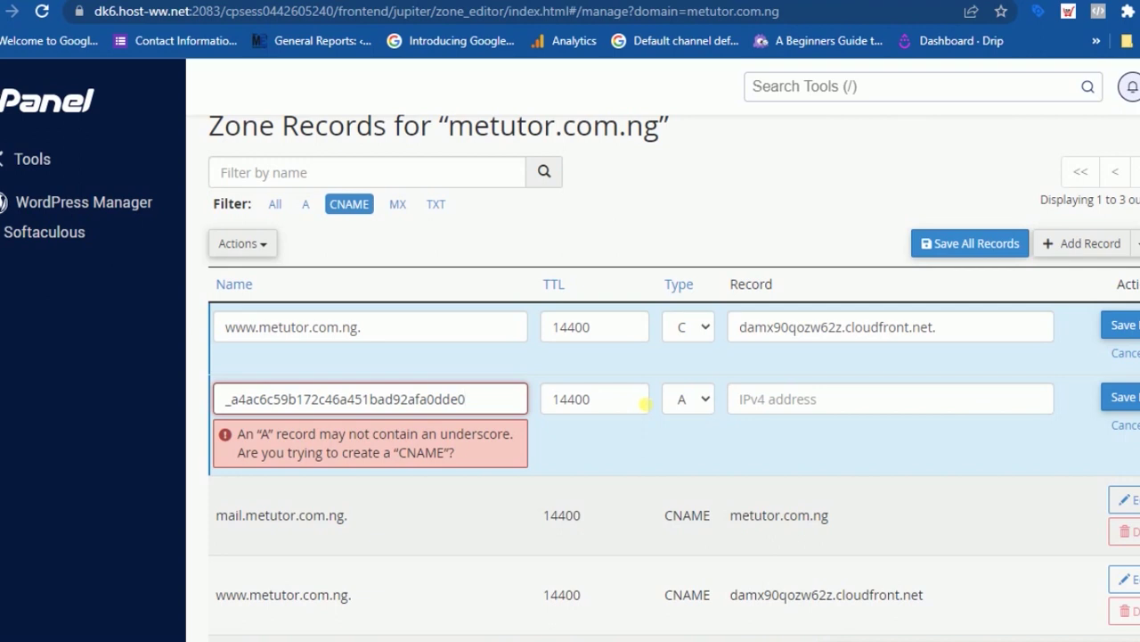
left_click(703, 403)
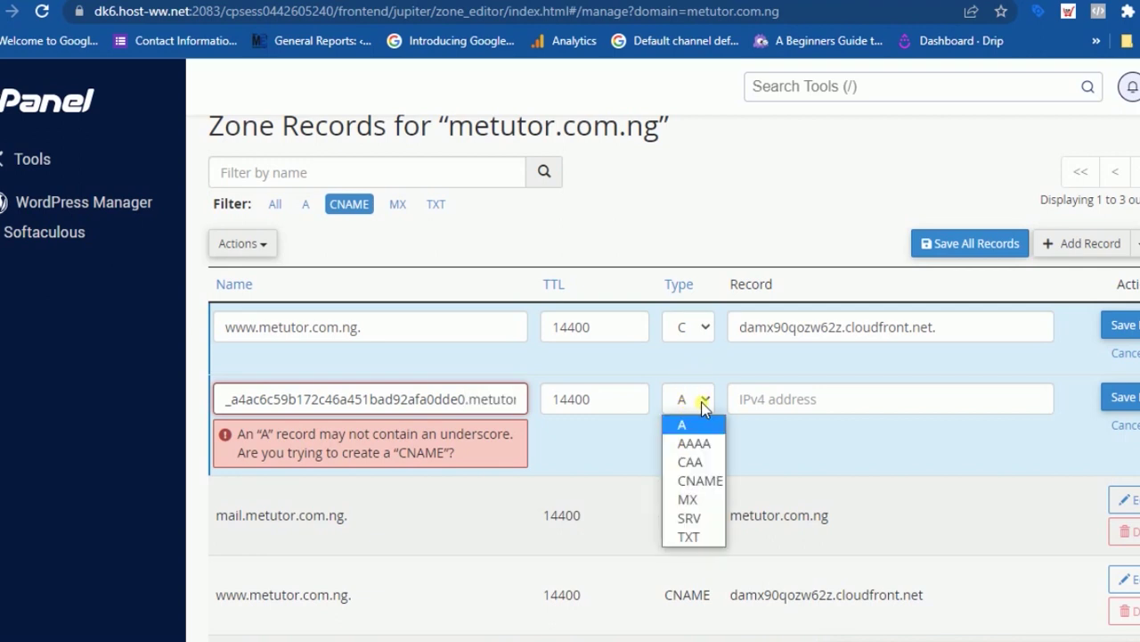
left_click(703, 483)
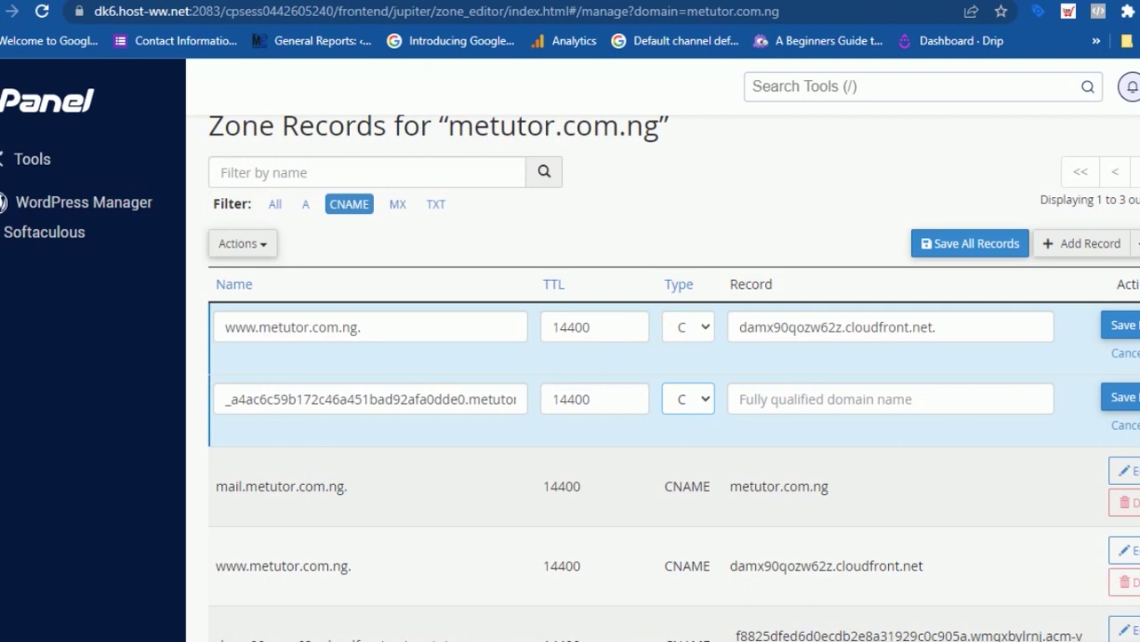
- Copy the acm-validations.aws value from systeme.io and paste it as the record target
left_click(182, 1)
left_click_drag(850, 410, 683, 383)
right_click(700, 384)
left_click(729, 394)
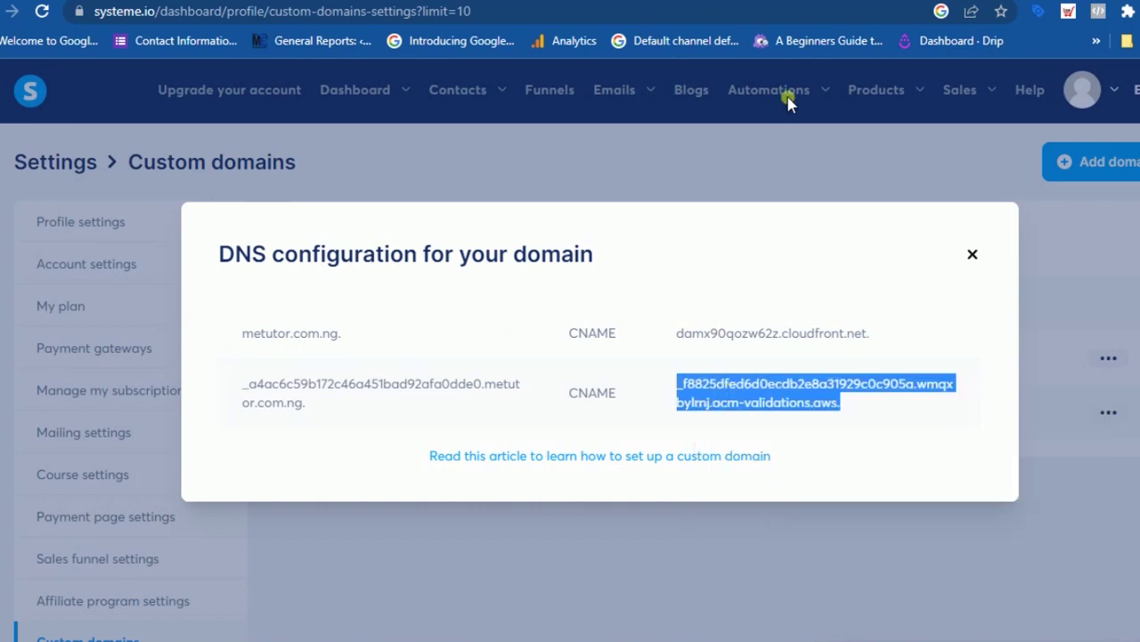
left_click(716, 1)
right_click(763, 402)
left_click(835, 252)
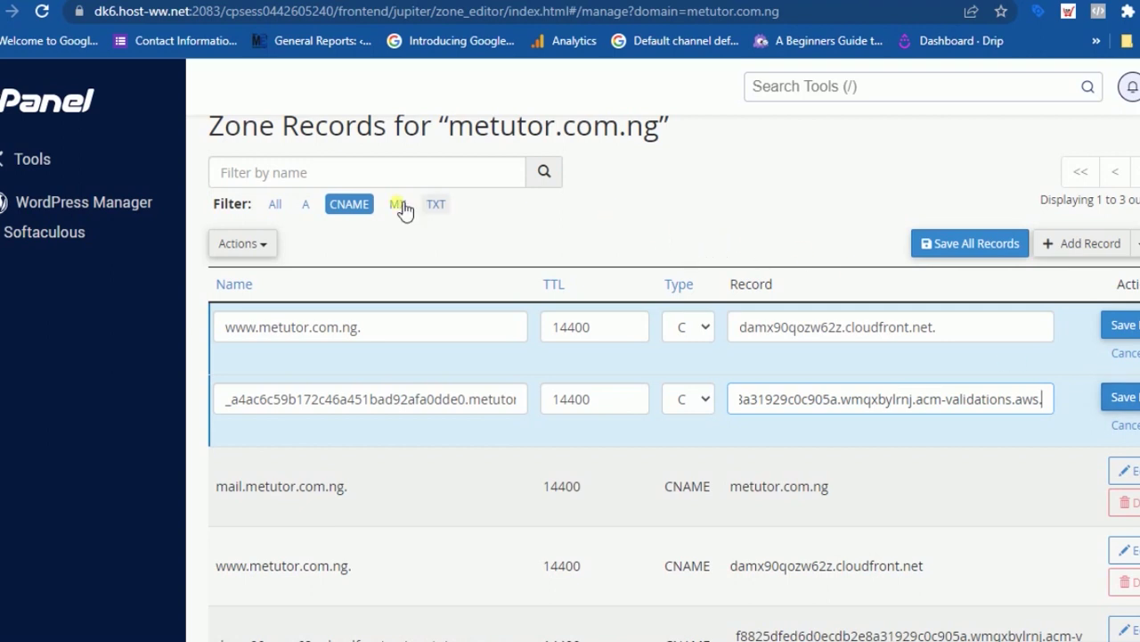
left_click(65, 114)
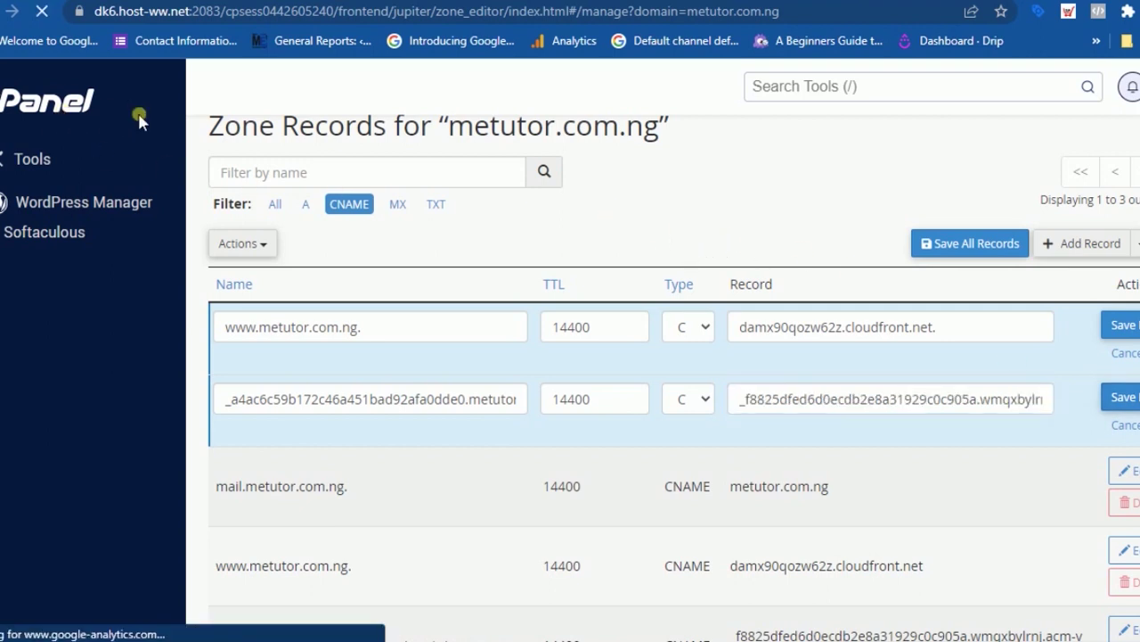
- Go to Domains, manage metutor.com.ng, and open Create An Email Address
scroll(534, 443, "down", 10)
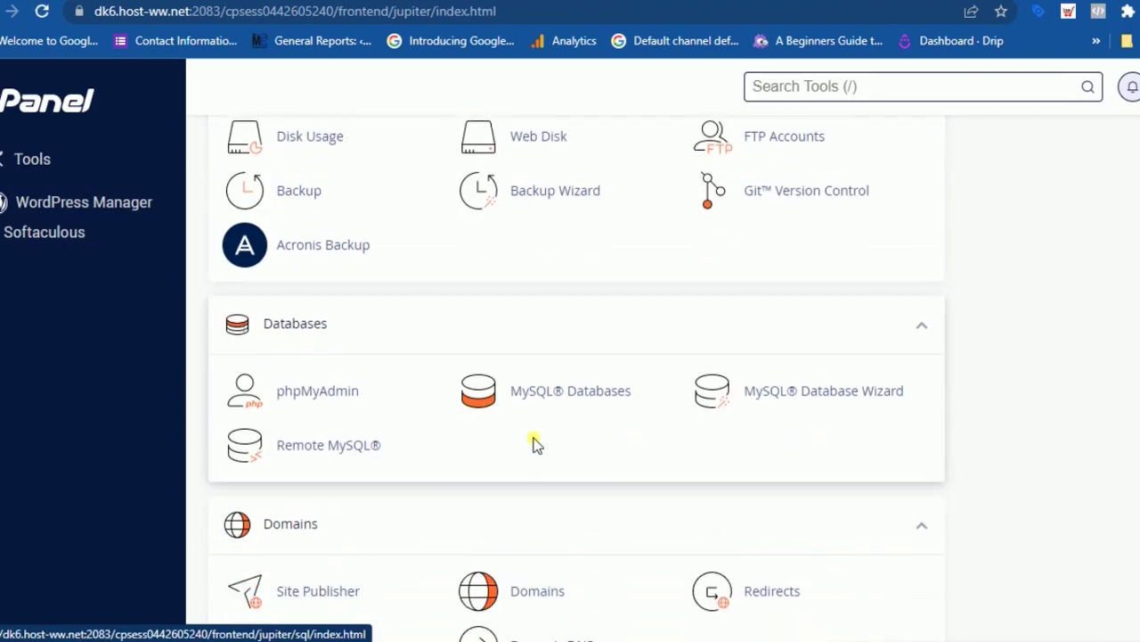
scroll(552, 433, "down", 2)
left_click(551, 415)
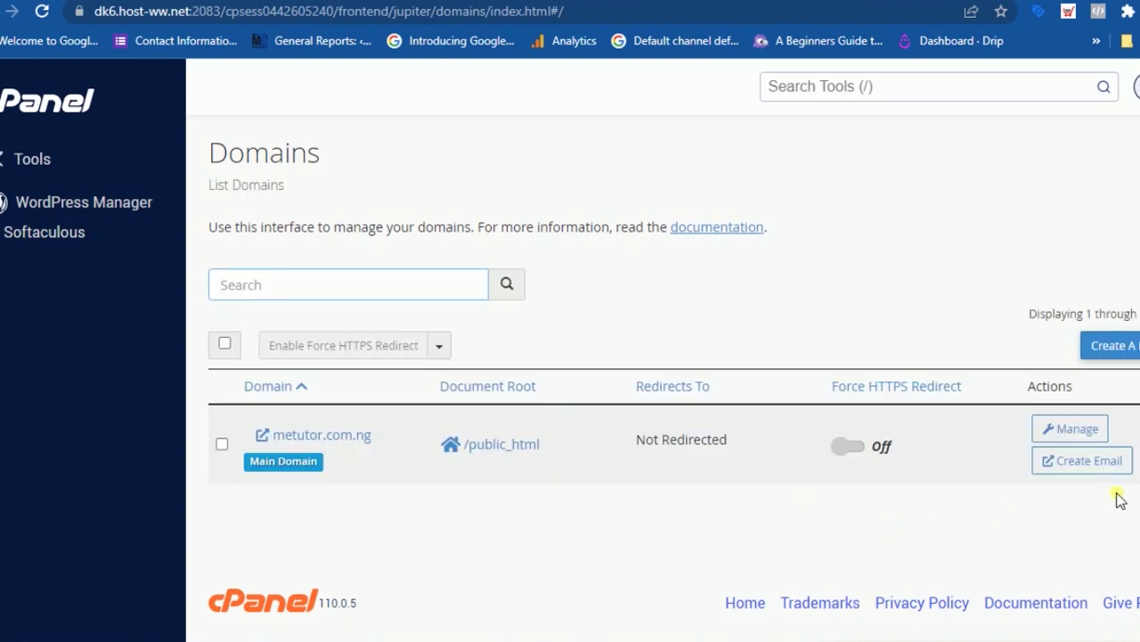
left_click(1073, 429)
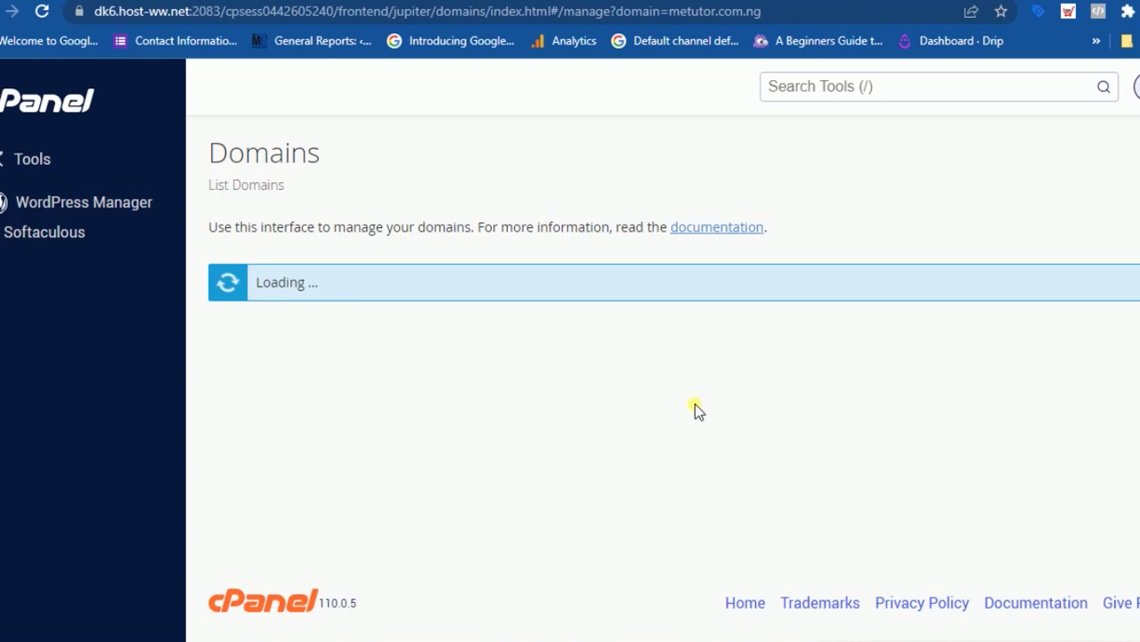
scroll(693, 410, "down", 2)
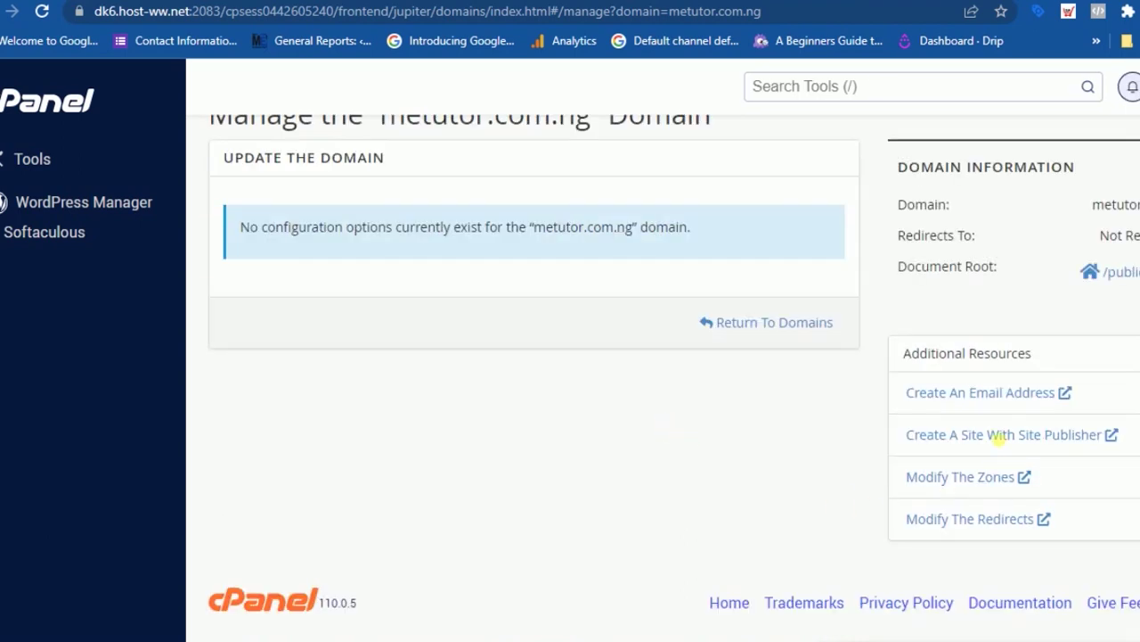
left_click(981, 397)
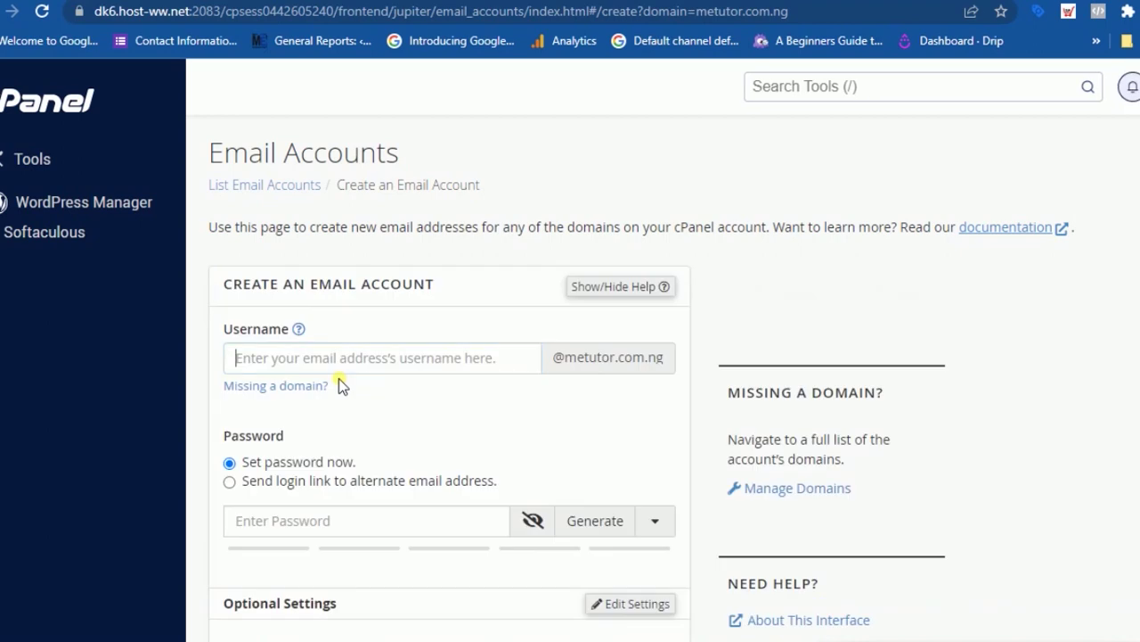
scroll(342, 378, "down", 2)
scroll(346, 383, "up", 2)
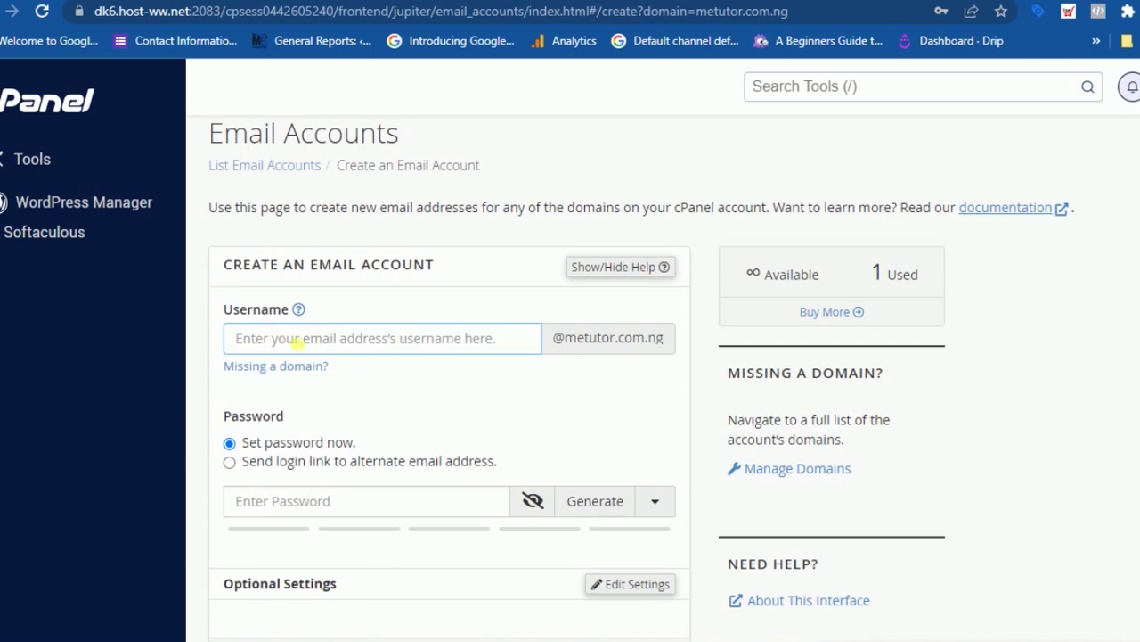
scroll(296, 339, "down", 1)
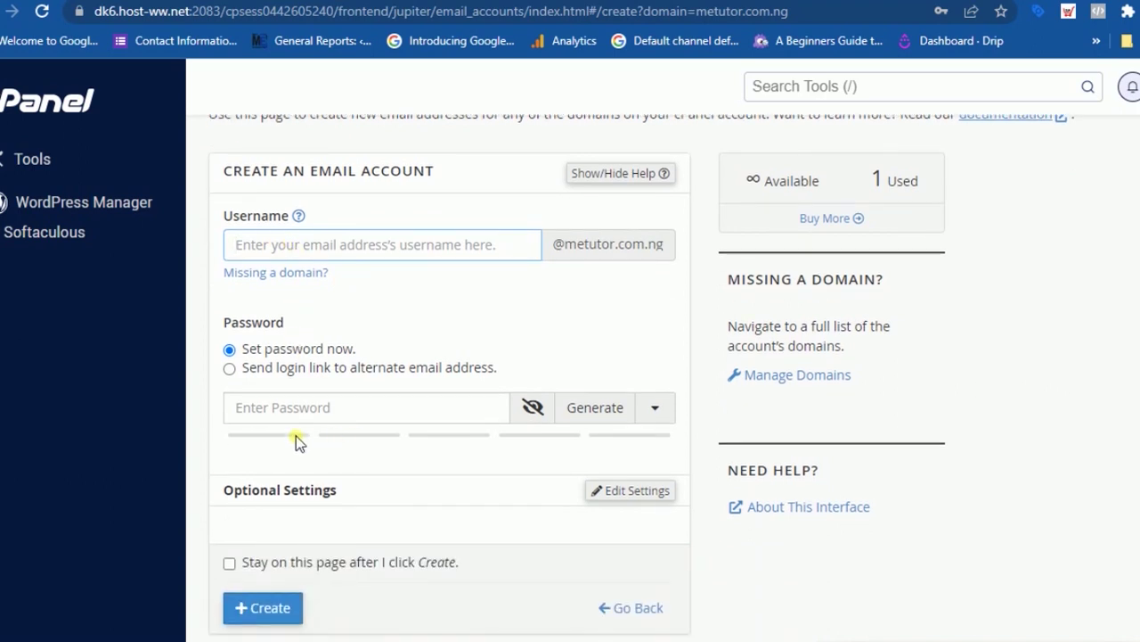
scroll(308, 419, "down", 1)
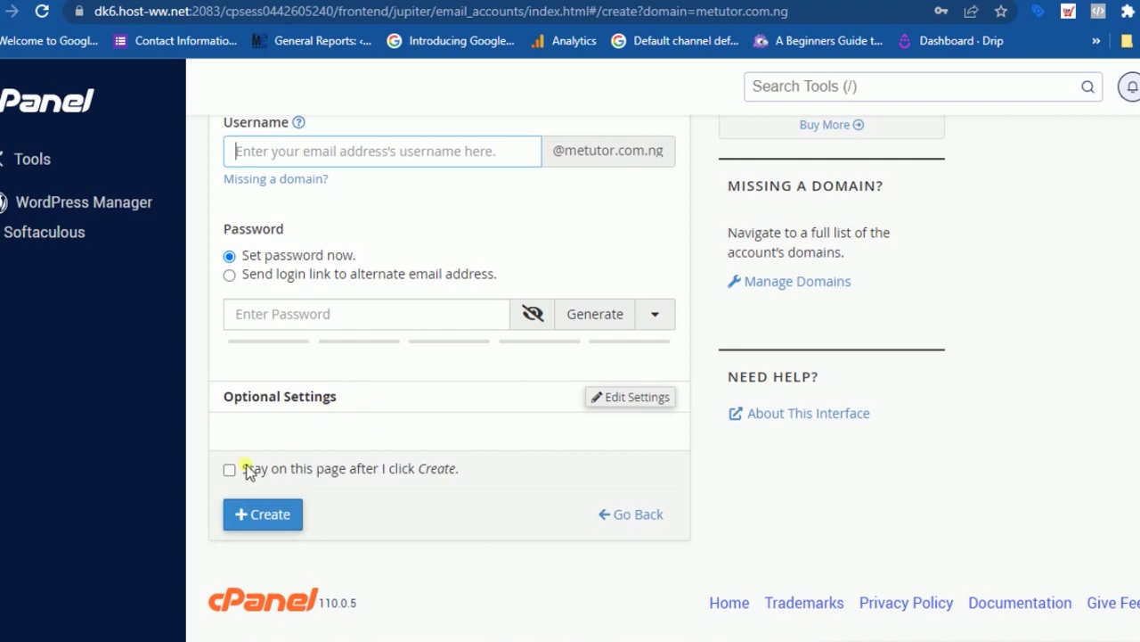
scroll(329, 285, "up", 2)
left_click(359, 348)
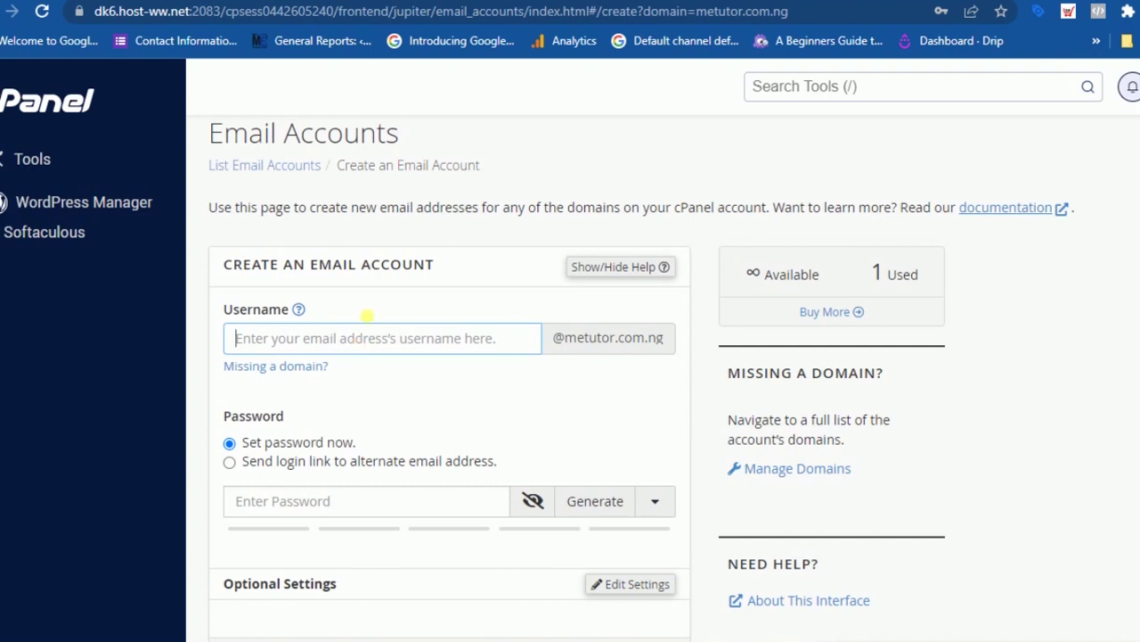
left_click(907, 279)
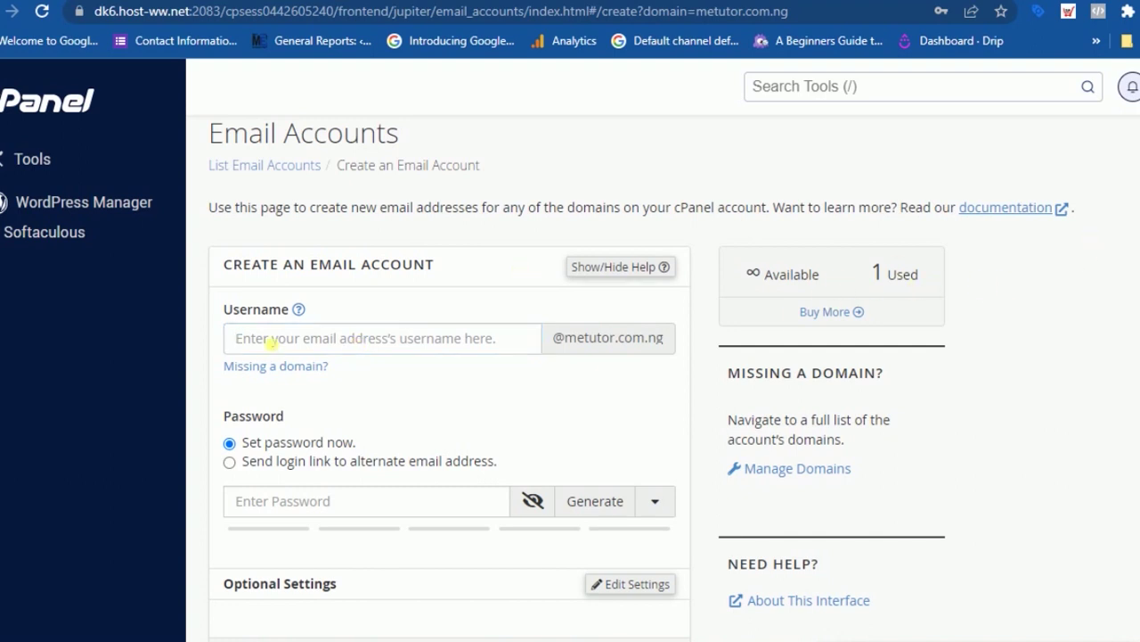
left_click(306, 339)
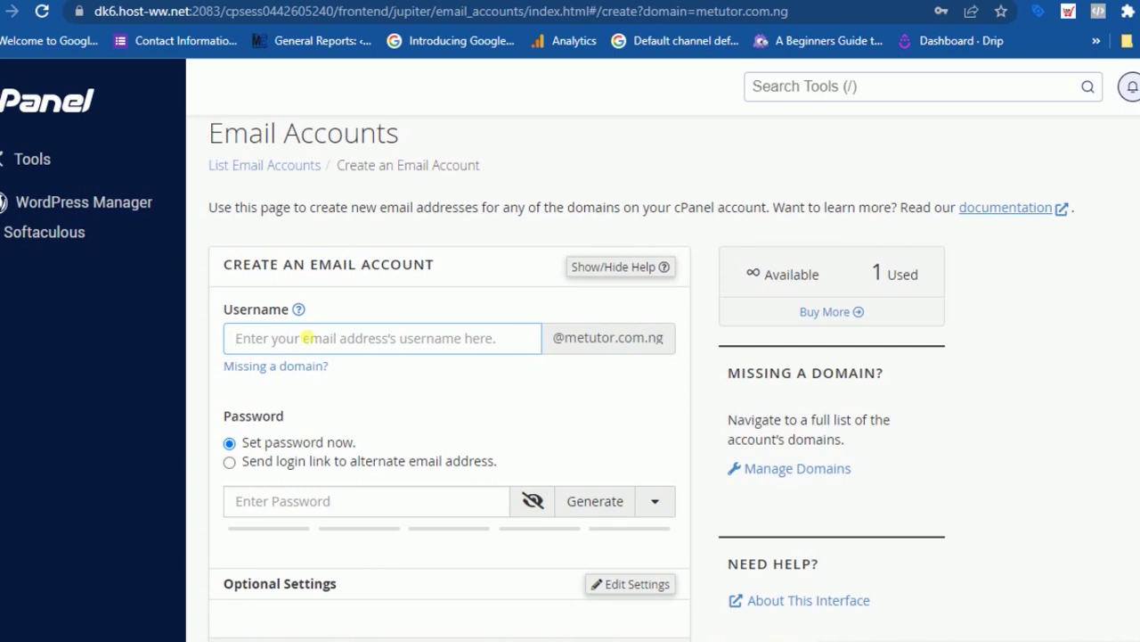
- Enter a strong password, tick 'Stay on this page', and create the account
scroll(278, 455, "down", 2)
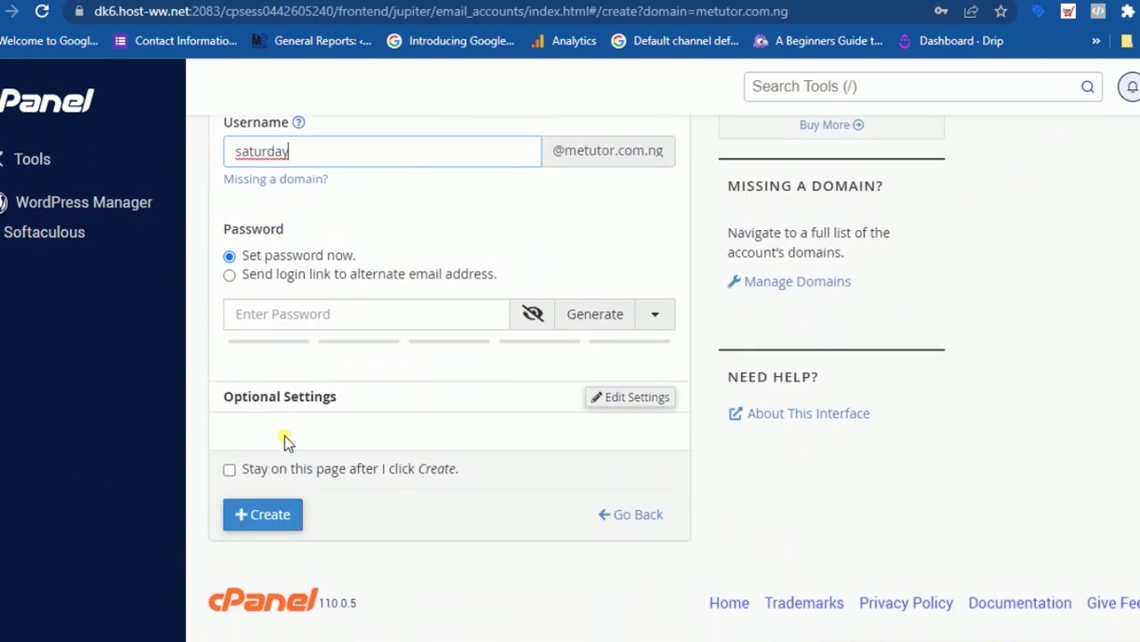
left_click(293, 314)
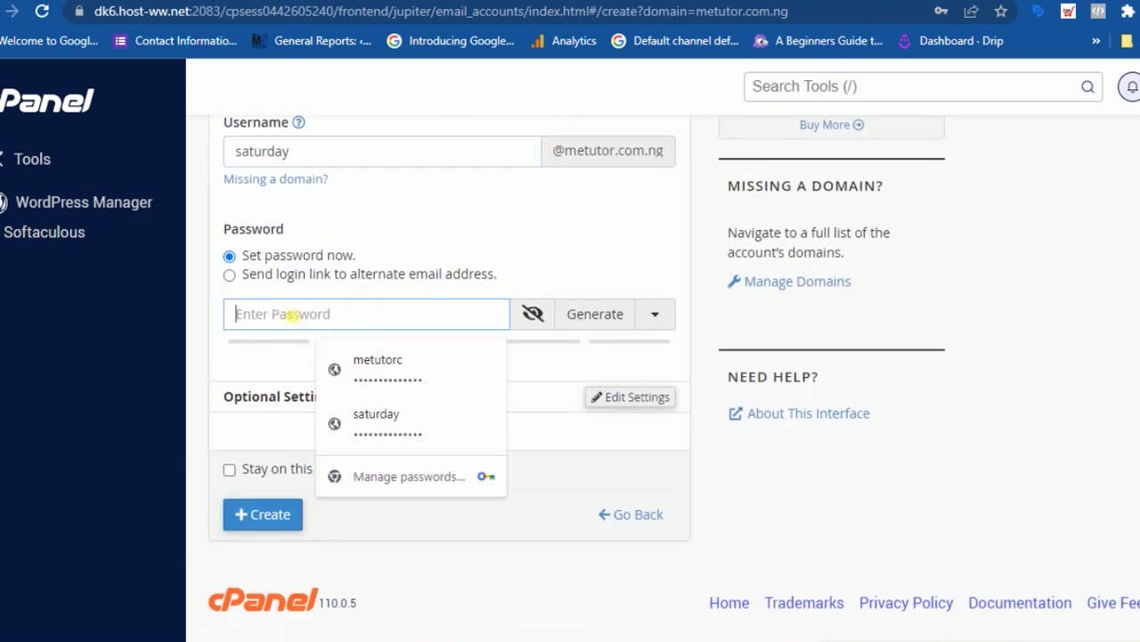
type("1234")
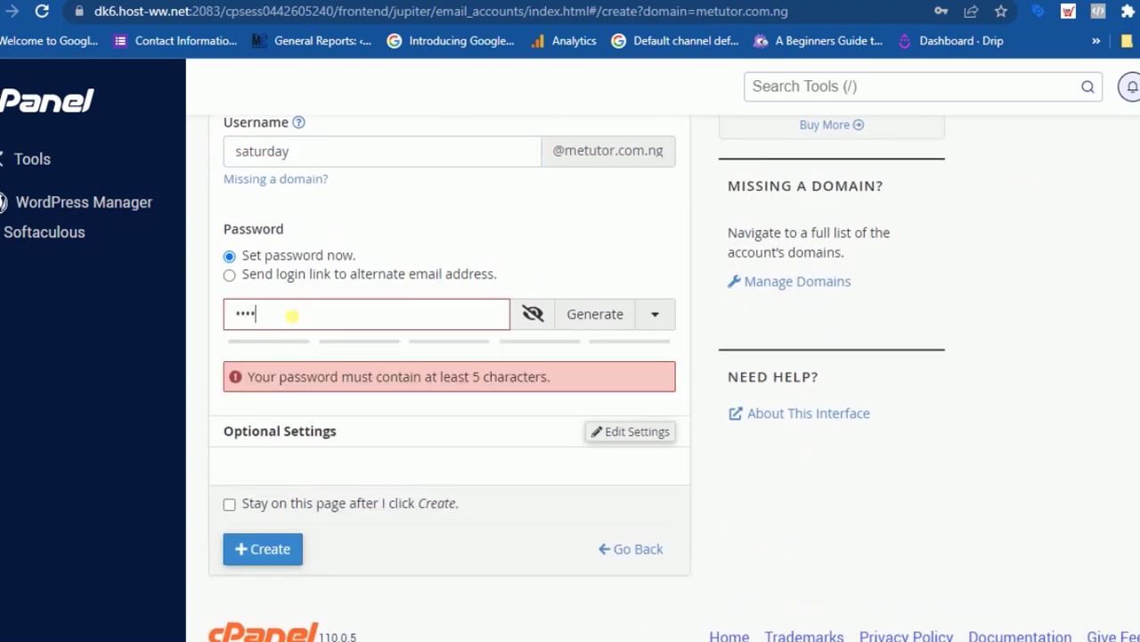
type("5678")
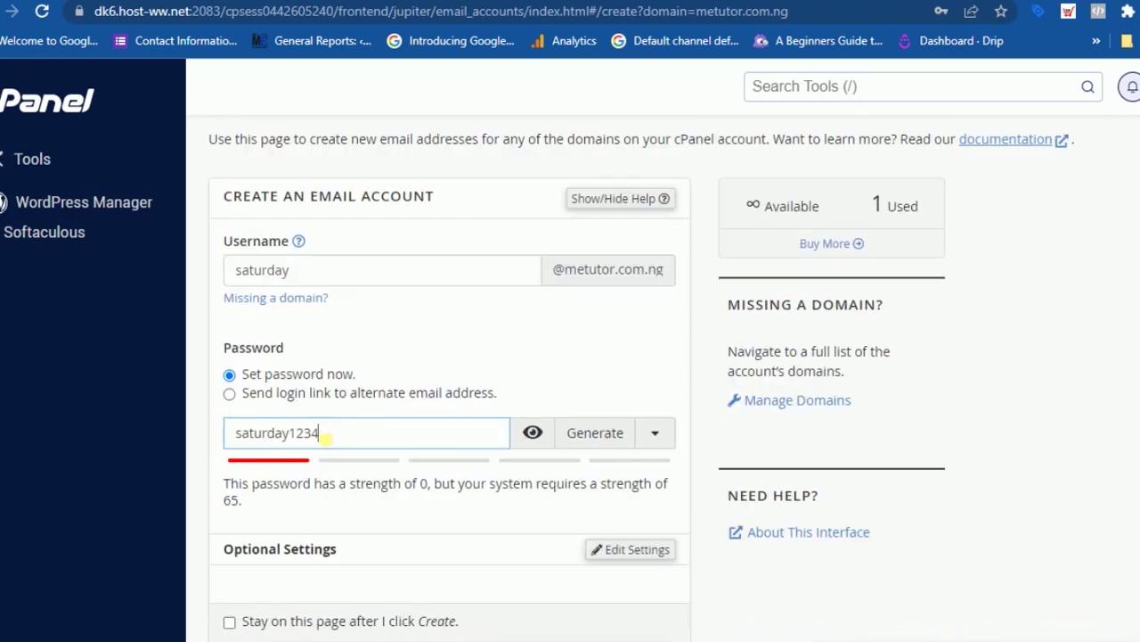
type("5")
scroll(326, 433, "down", 2)
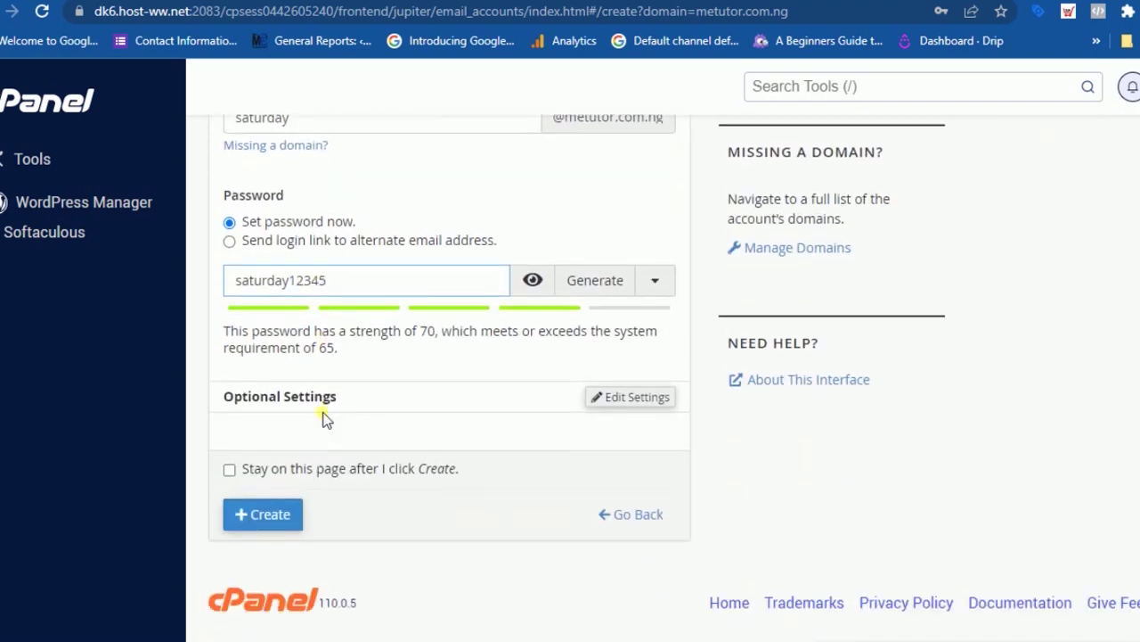
left_click(278, 517)
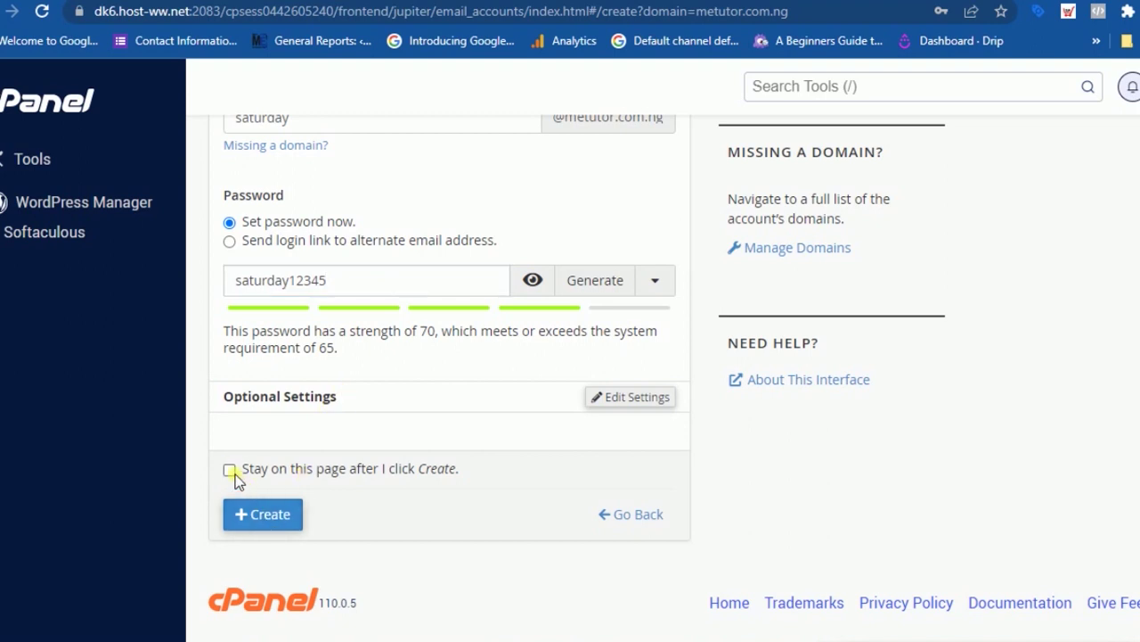
left_click(230, 470)
left_click(276, 519)
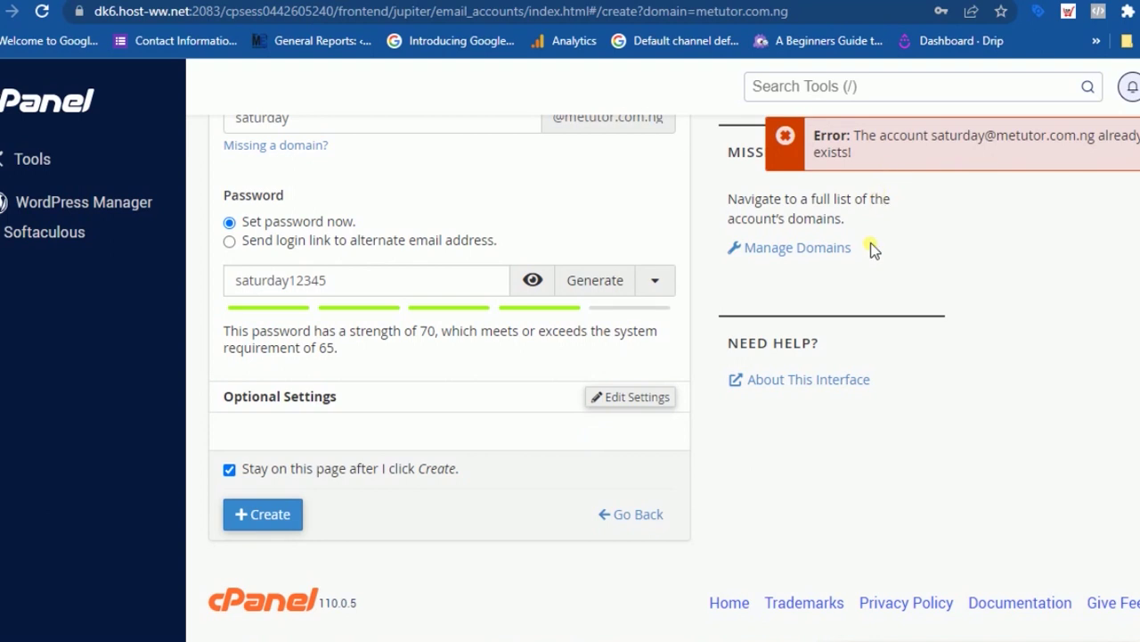
- Review the 'account already exists' error, then return to systeme.io's metutor.com.ng DNS records
scroll(873, 249, "up", 1)
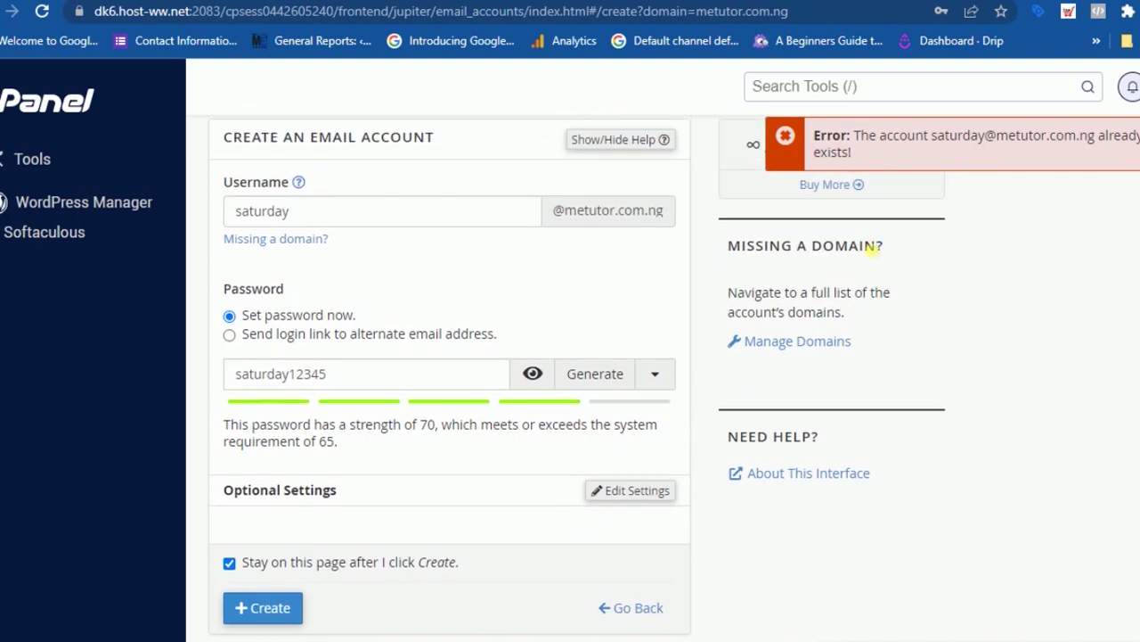
scroll(710, 308, "up", 2)
scroll(621, 330, "down", 3)
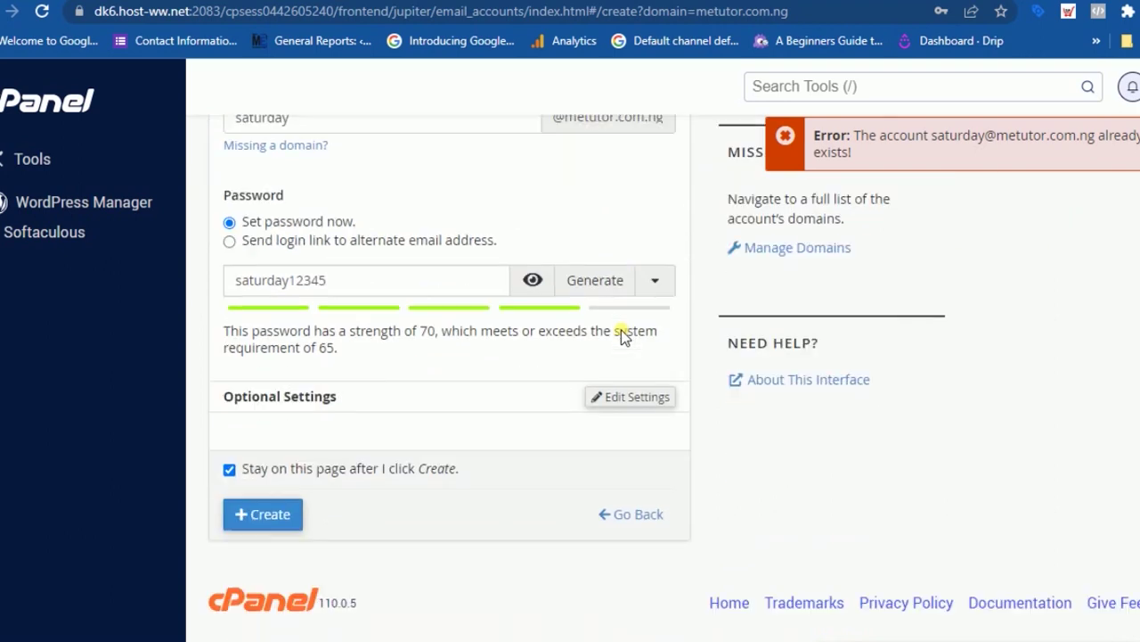
scroll(621, 329, "up", 1)
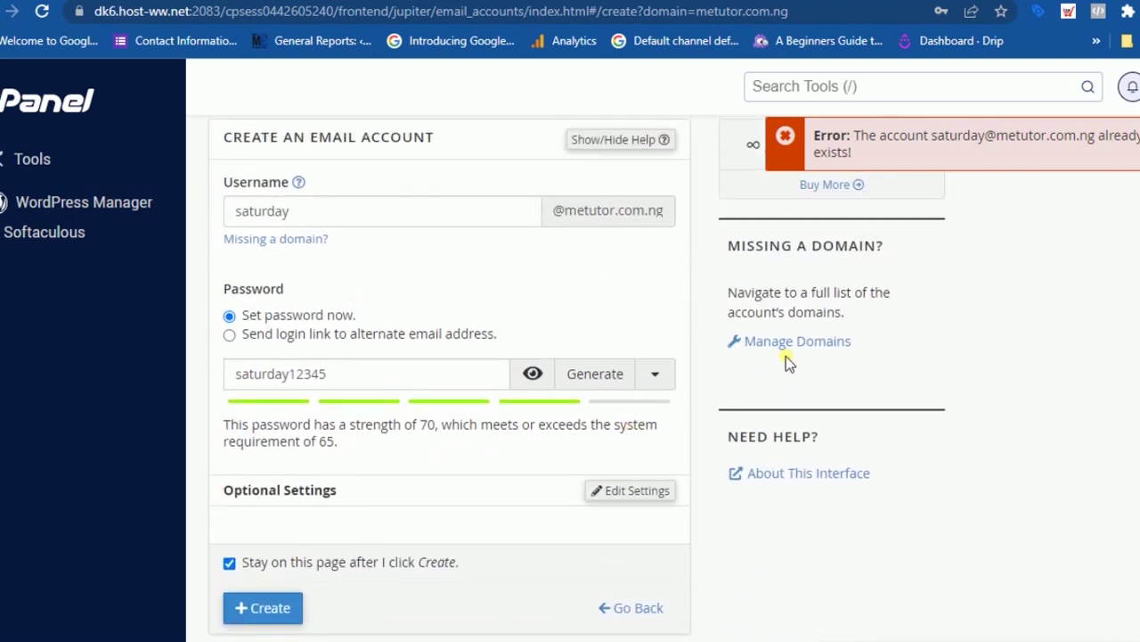
scroll(757, 392, "down", 1)
scroll(410, 441, "up", 3)
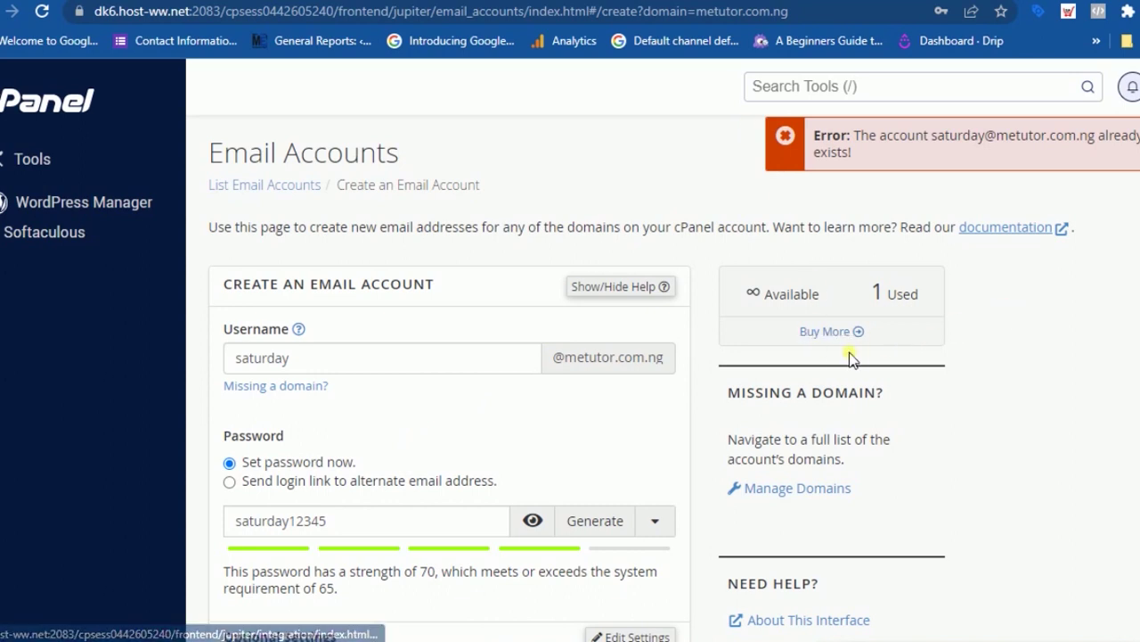
scroll(311, 416, "down", 3)
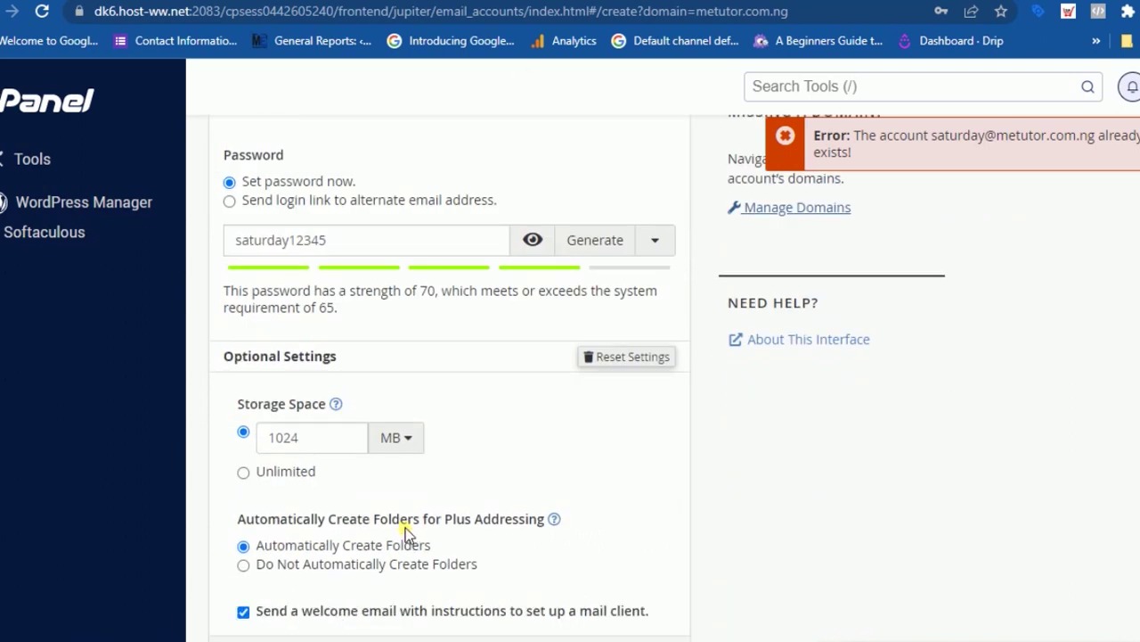
scroll(411, 514, "up", 3)
scroll(414, 500, "down", 2)
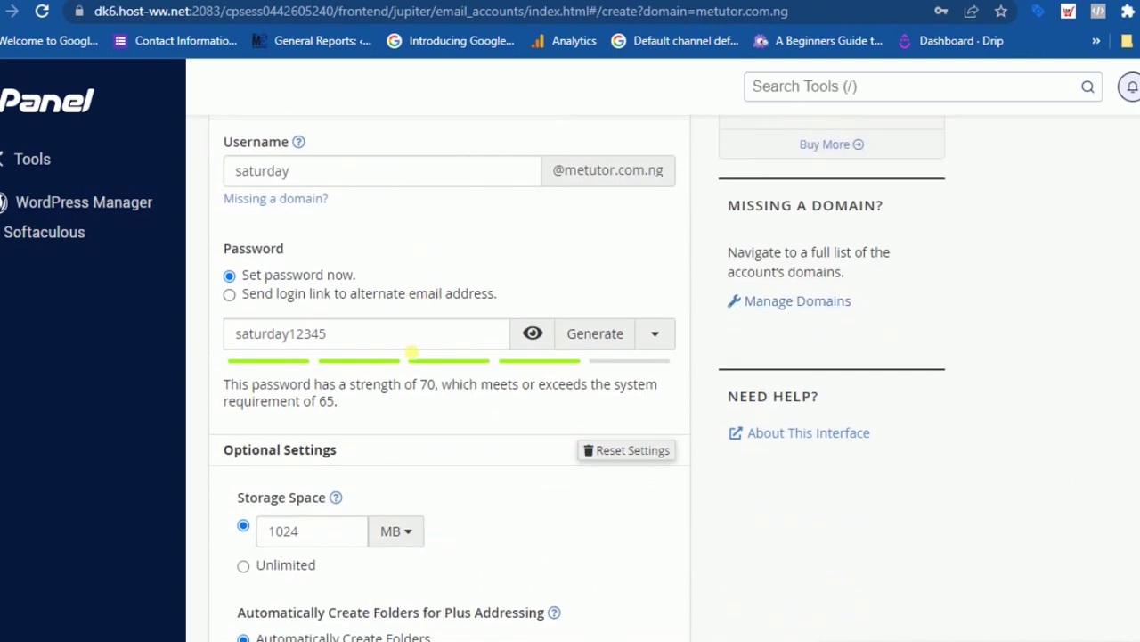
left_click(27, 1)
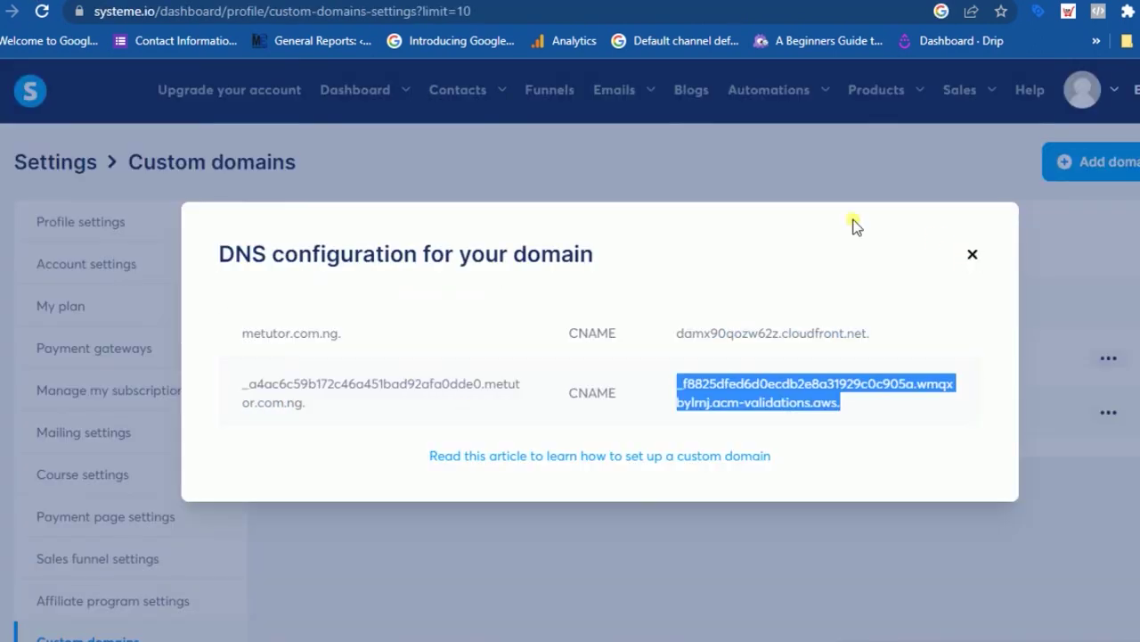
left_click(973, 255)
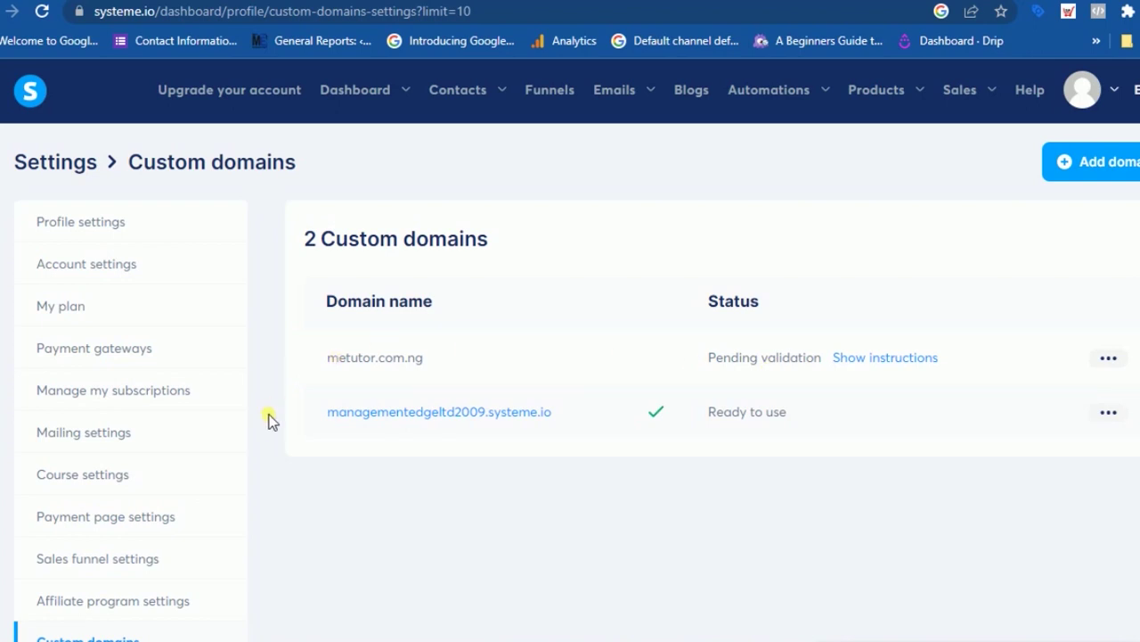
left_click(78, 431)
scroll(143, 420, "down", 1)
scroll(617, 395, "down", 1)
scroll(618, 399, "up", 1)
scroll(617, 399, "down", 1)
scroll(618, 399, "up", 1)
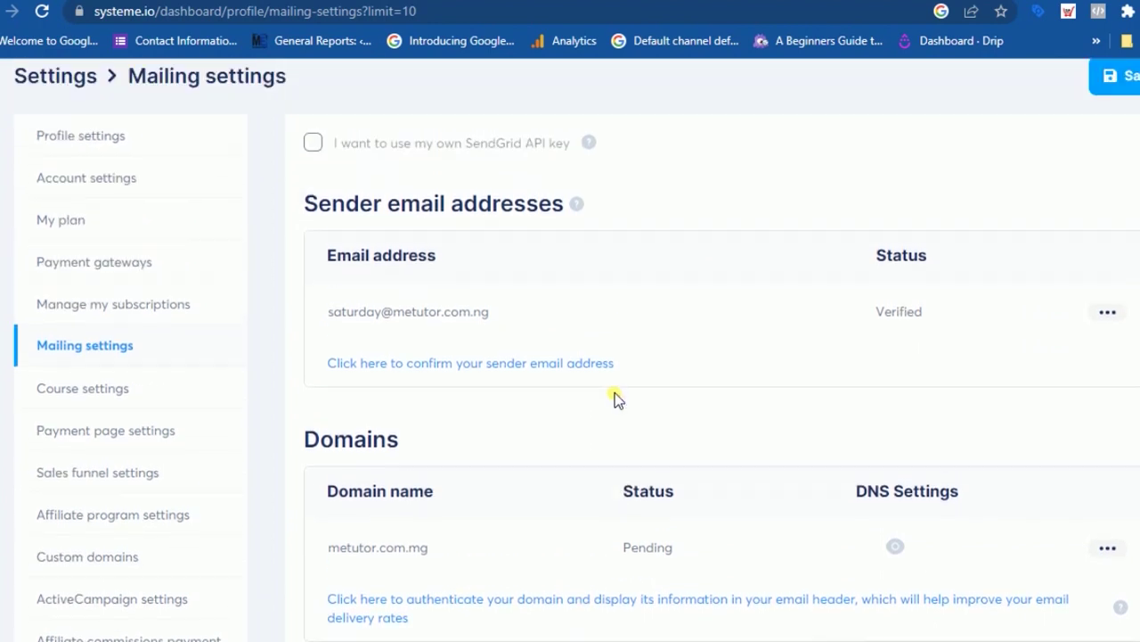
scroll(614, 398, "down", 1)
scroll(615, 398, "down", 2)
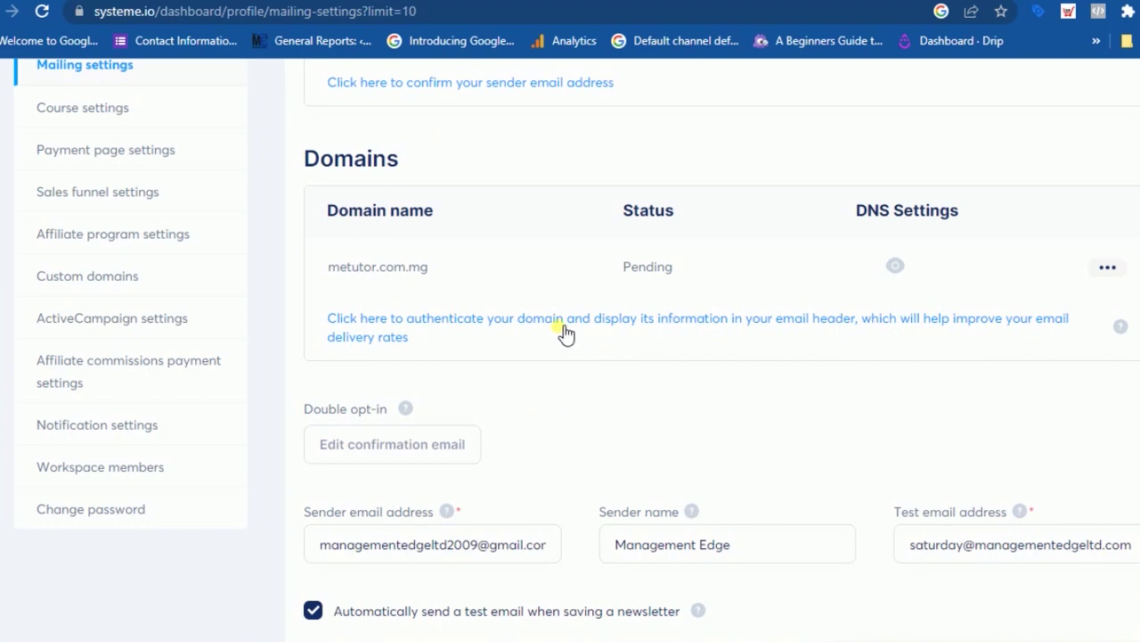
left_click(558, 321)
left_click(344, 369)
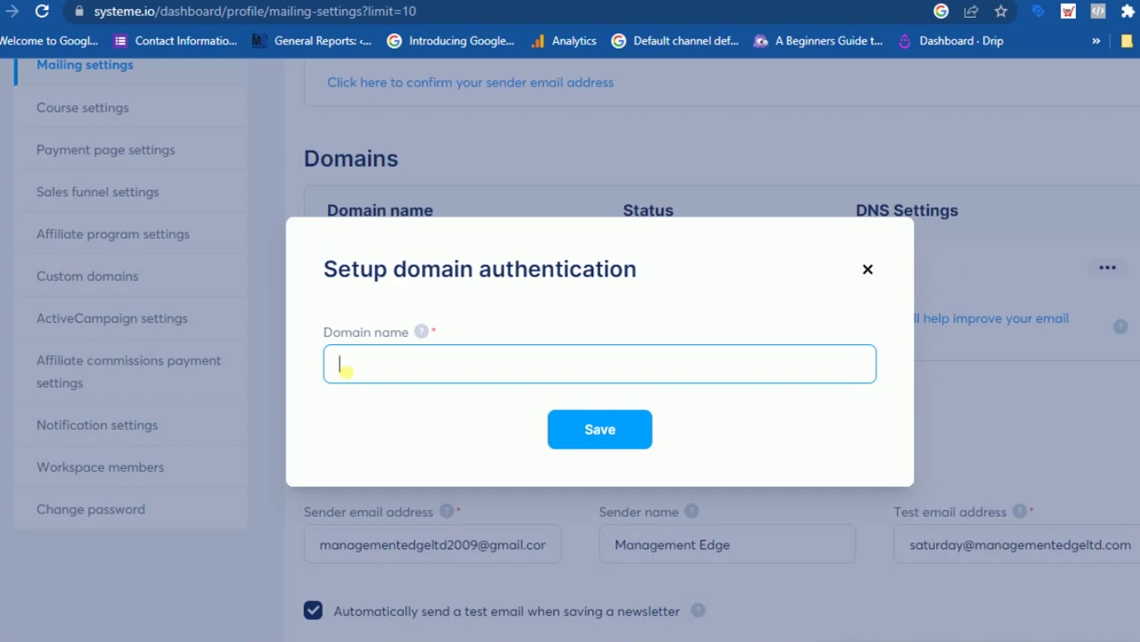
type("metutor,com")
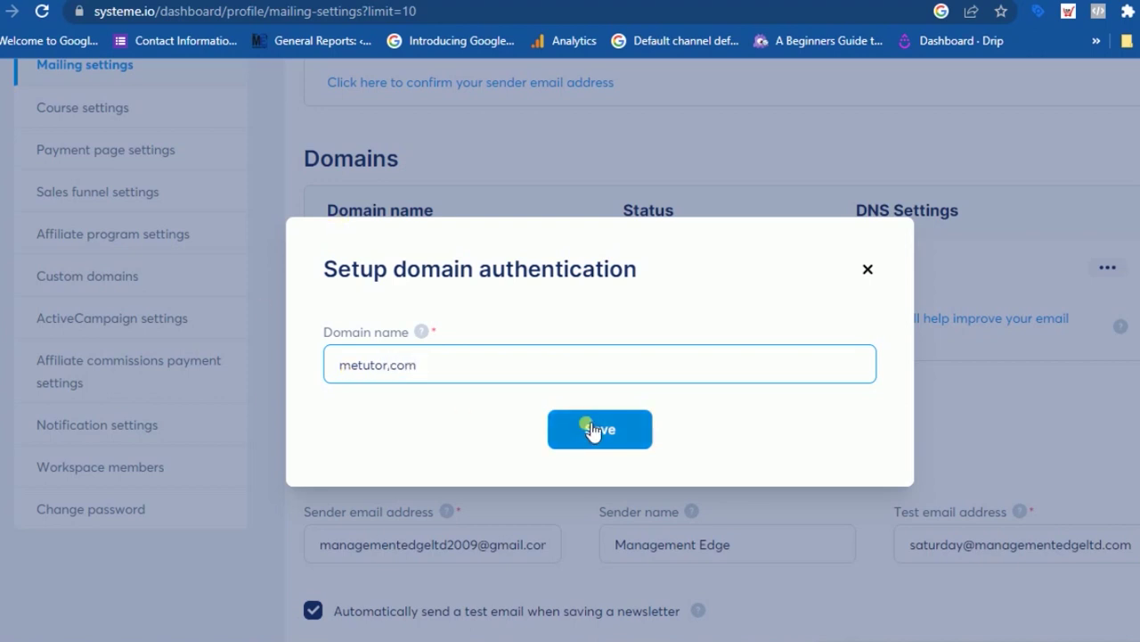
left_click(868, 269)
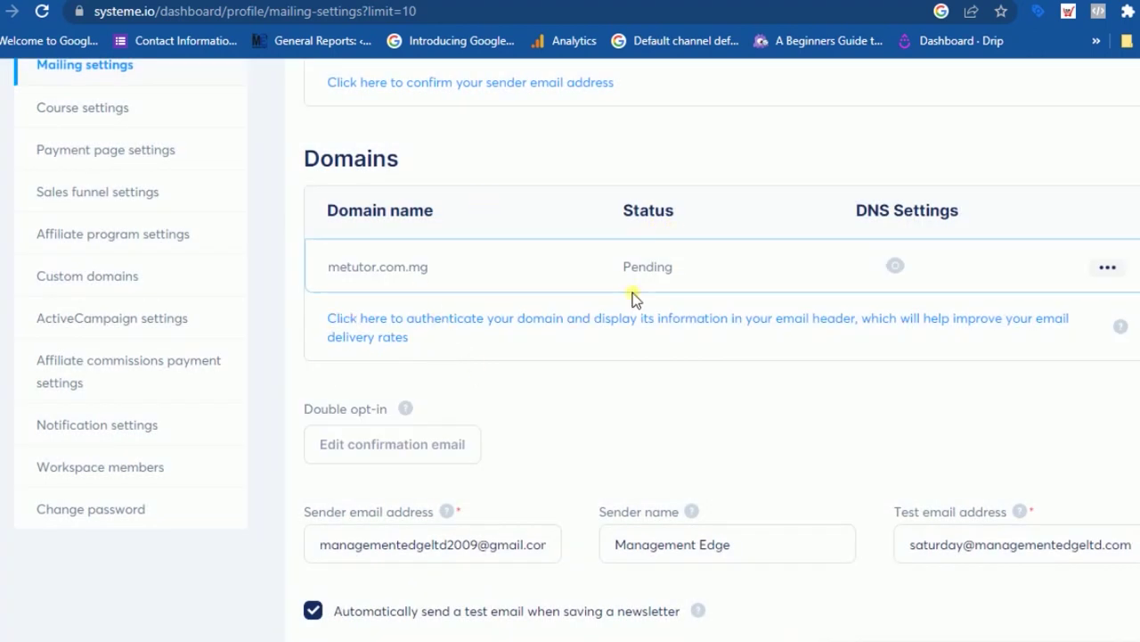
scroll(626, 306, "down", 1)
scroll(591, 354, "up", 3)
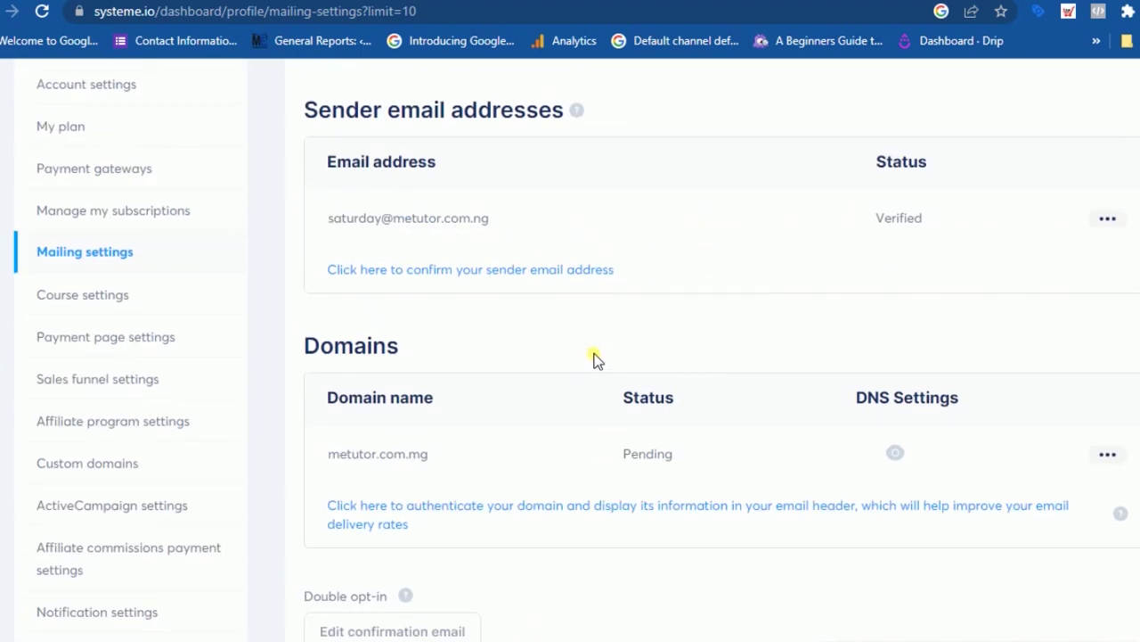
scroll(598, 408, "up", 2)
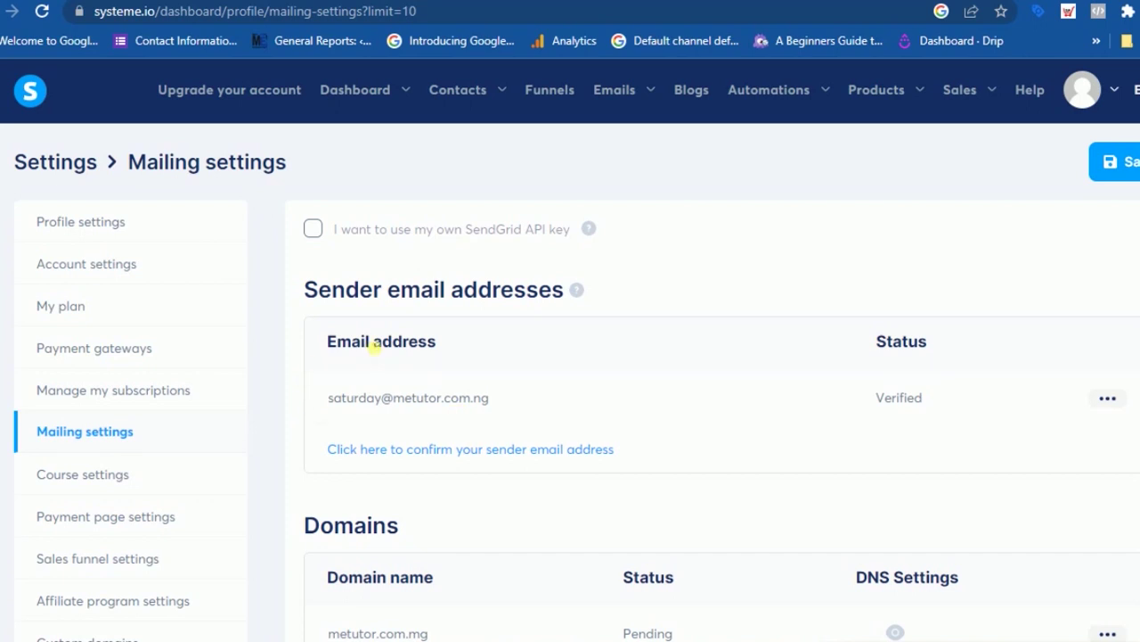
scroll(804, 467, "down", 3)
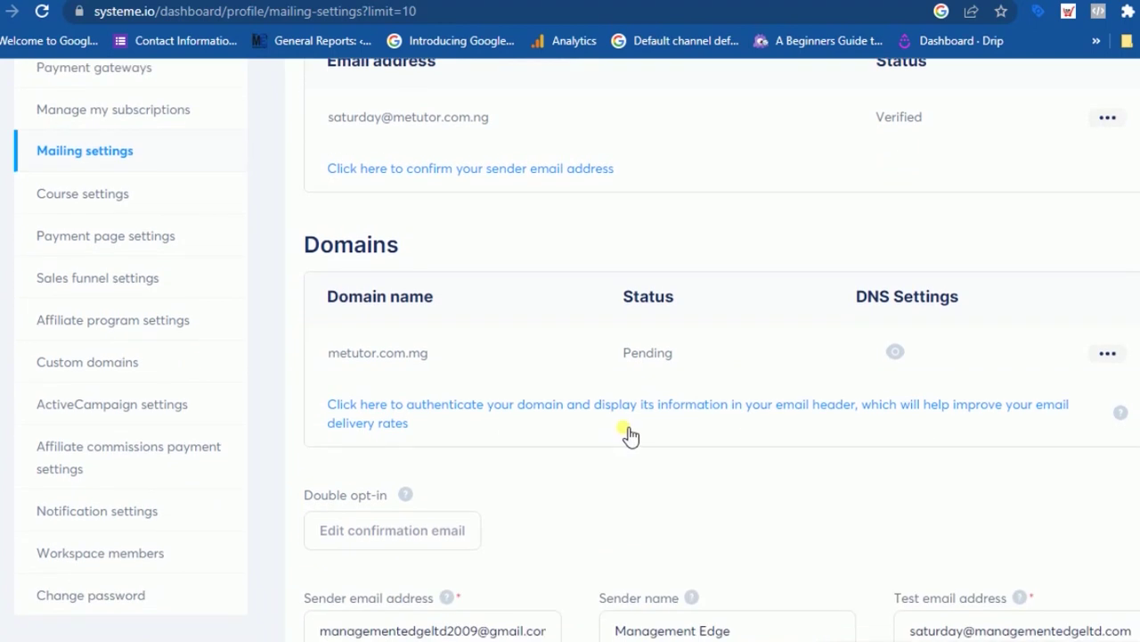
scroll(630, 435, "down", 1)
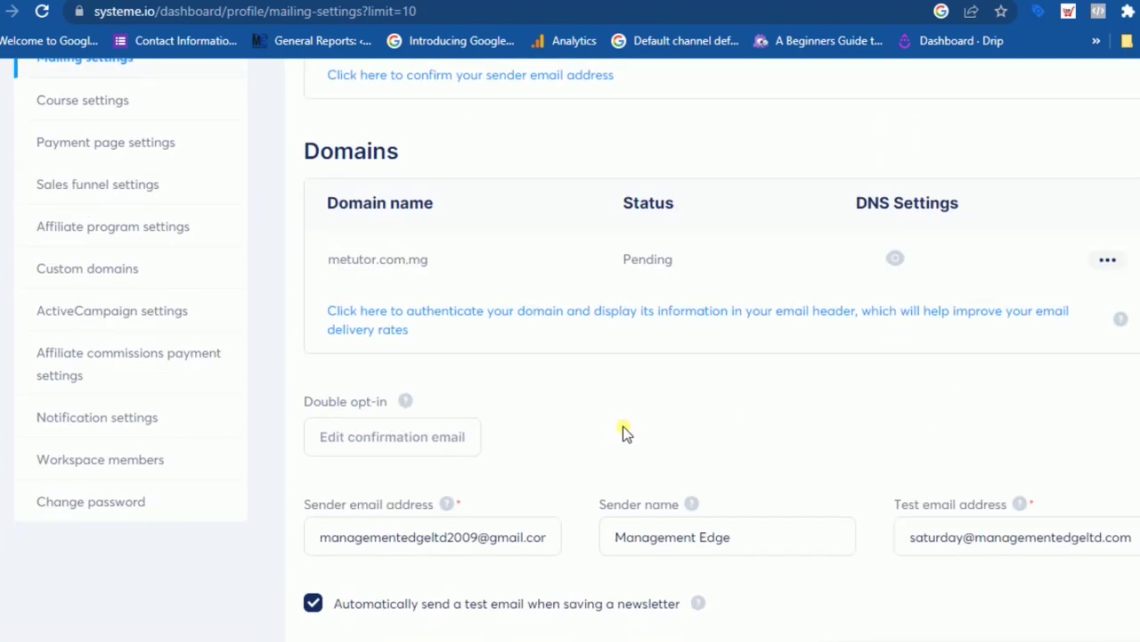
scroll(626, 433, "down", 1)
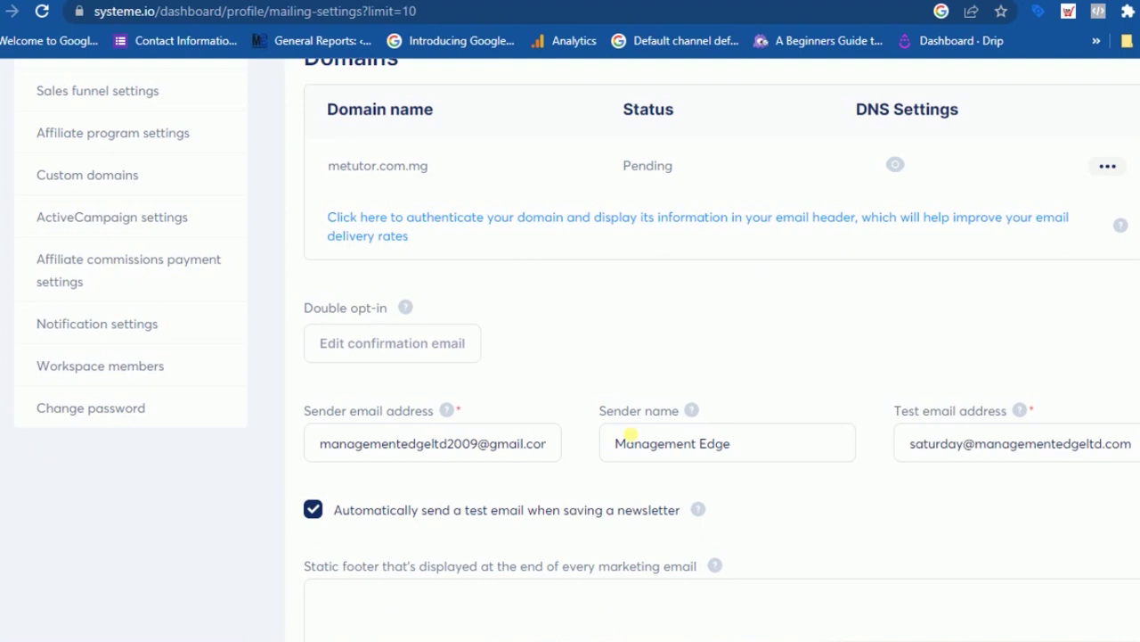
scroll(629, 435, "up", 2)
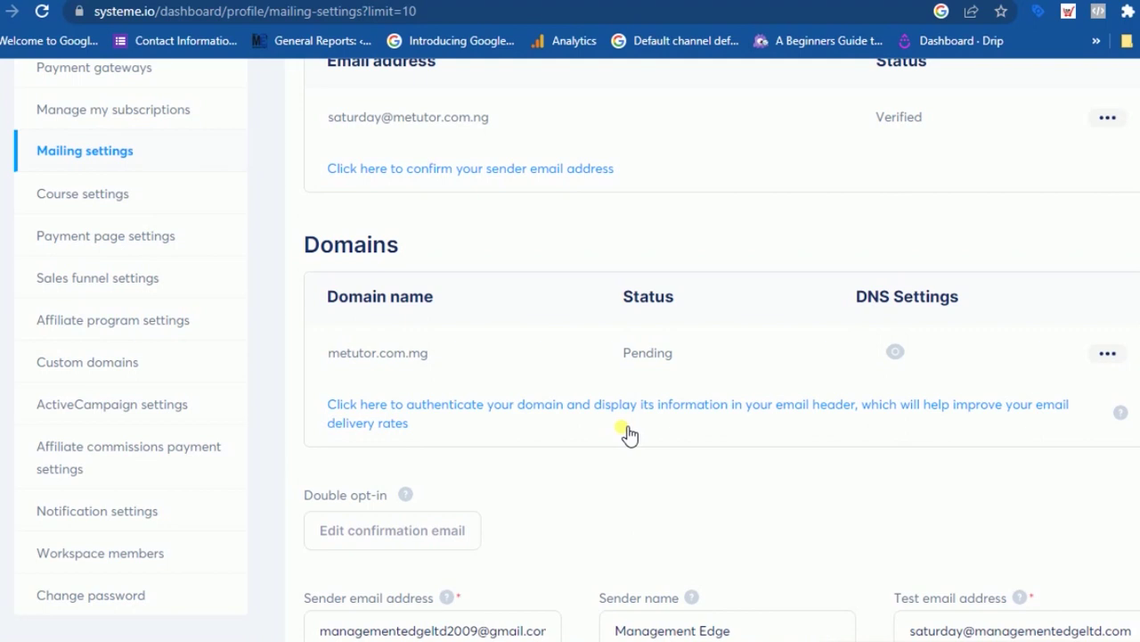
scroll(628, 433, "up", 2)
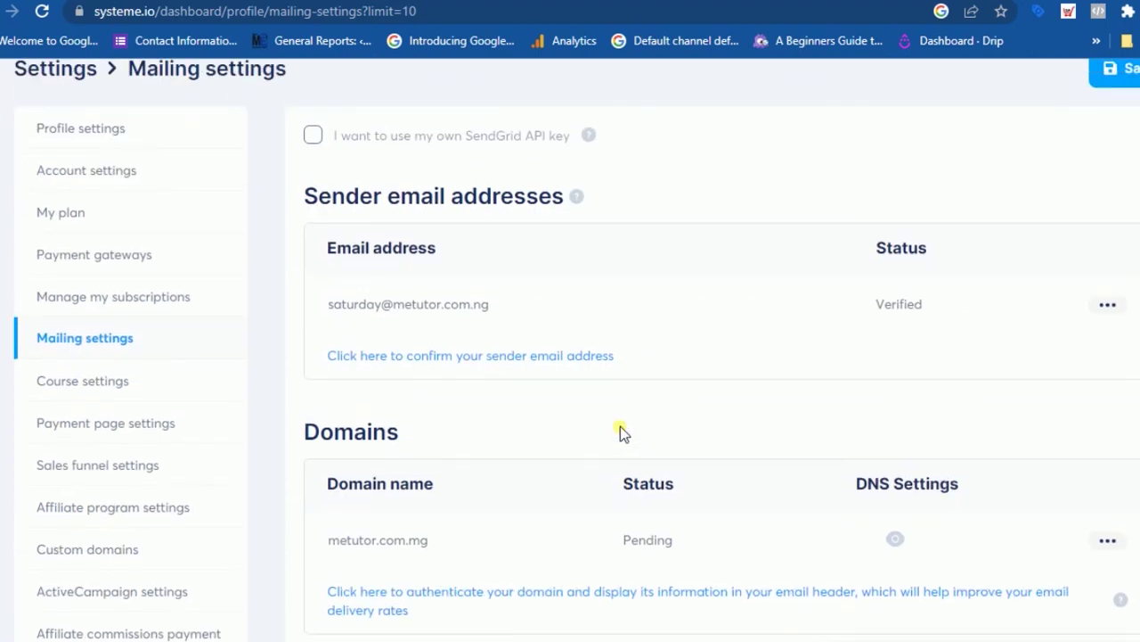